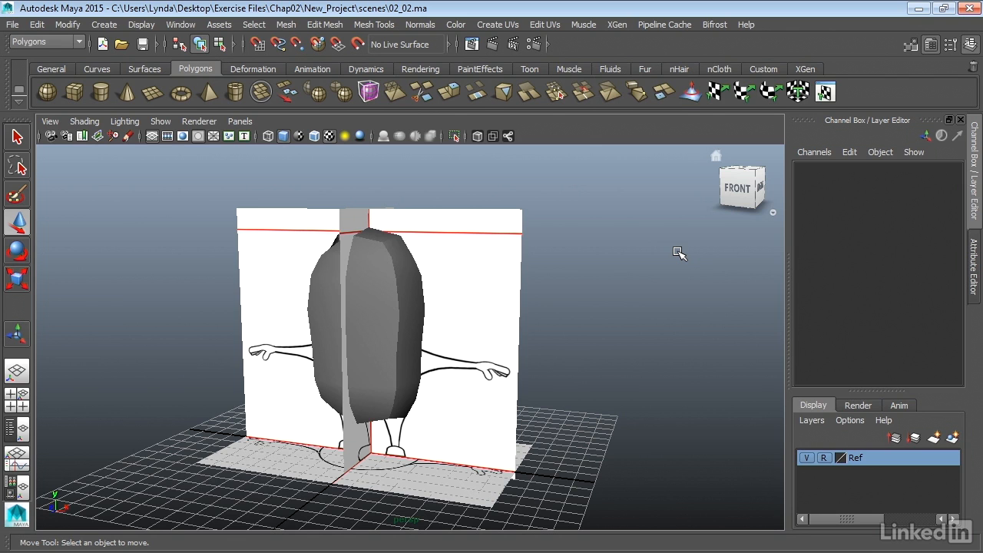
- Preview the character's body mesh smoothed and return it to its unsmoothed display
left_click(378, 270)
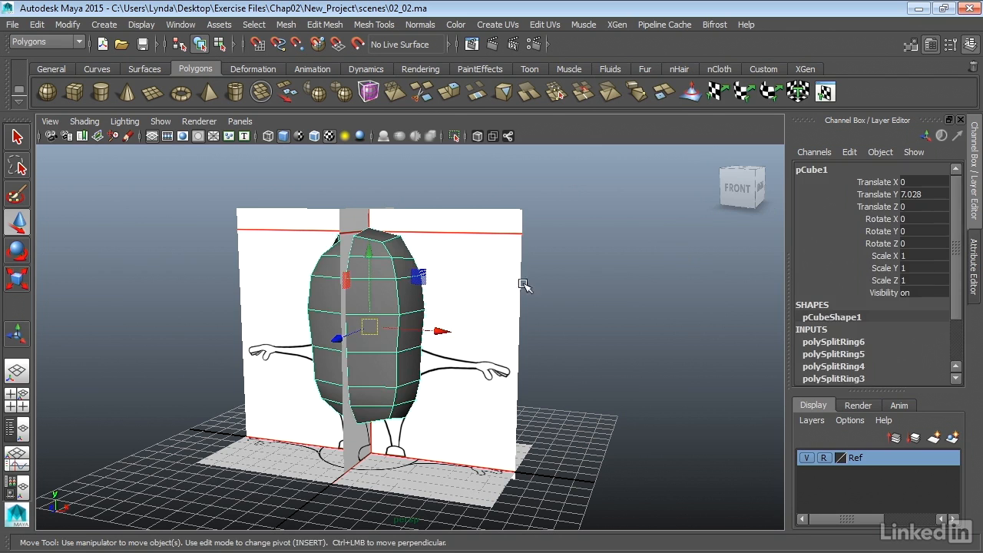
left_click_drag(573, 293, 614, 287, "alt")
key("3")
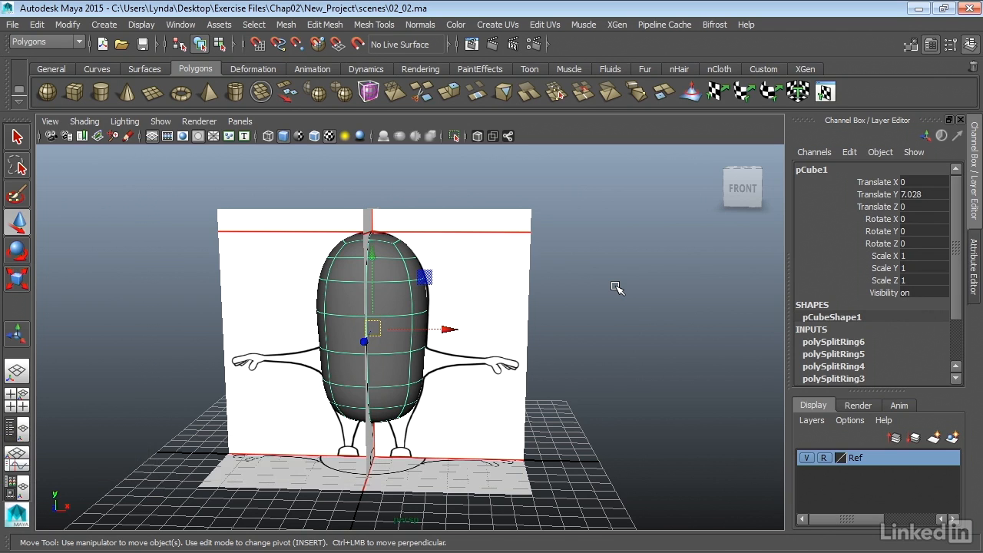
key("1")
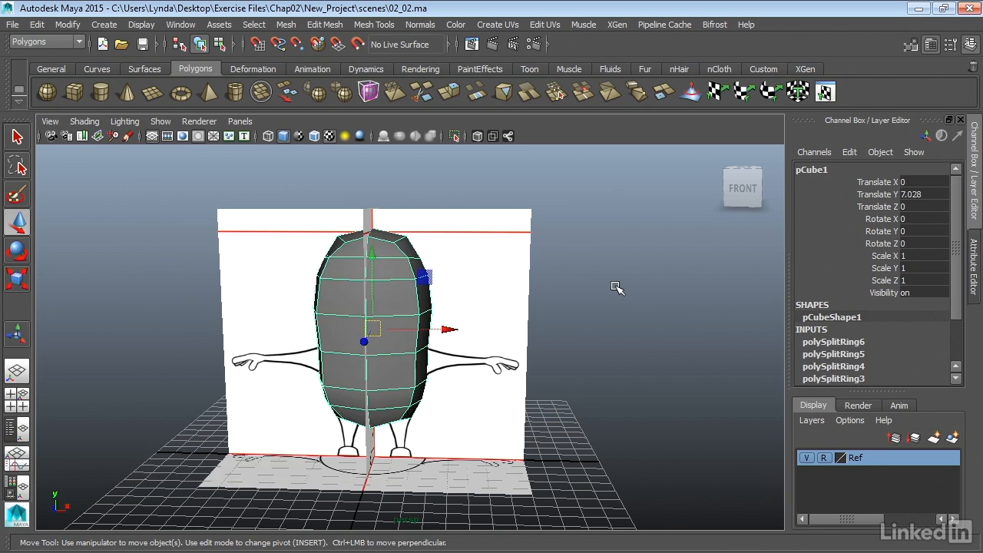
- Select the two front faces of the body that cover the drawn mouth, working in the front view
key("space")
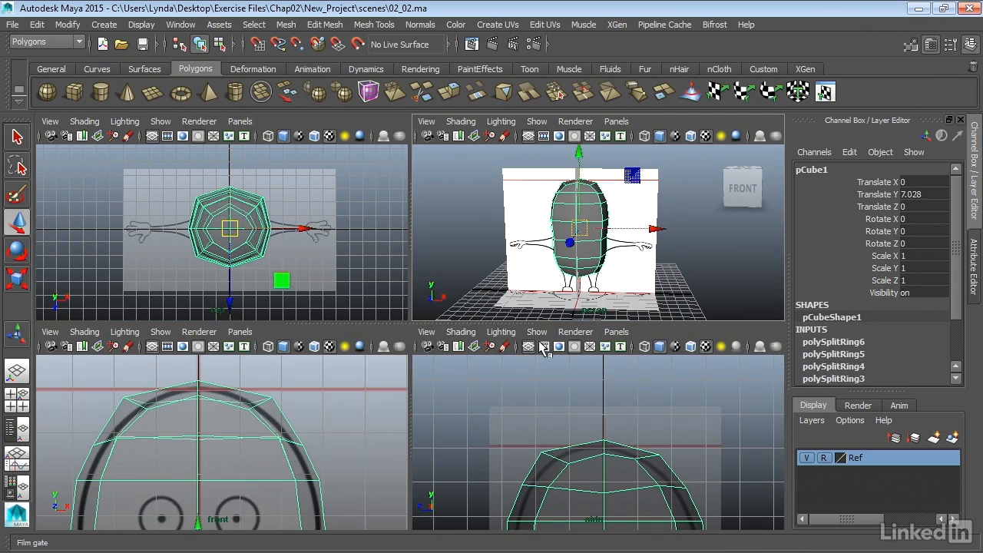
key("space")
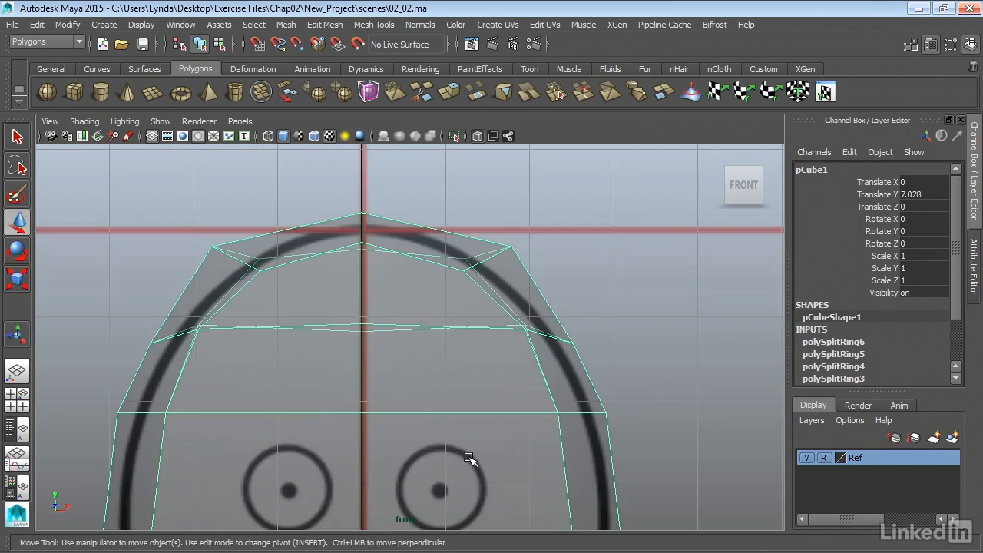
middle_click_drag(467, 458, 467, 272, "alt")
scroll(467, 272, "down", 3)
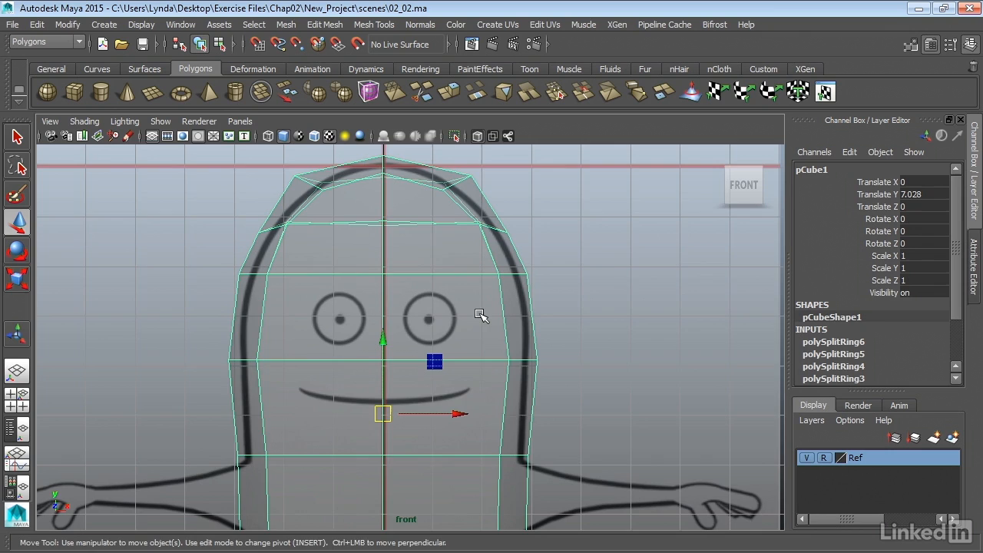
middle_click_drag(481, 315, 487, 269, "alt")
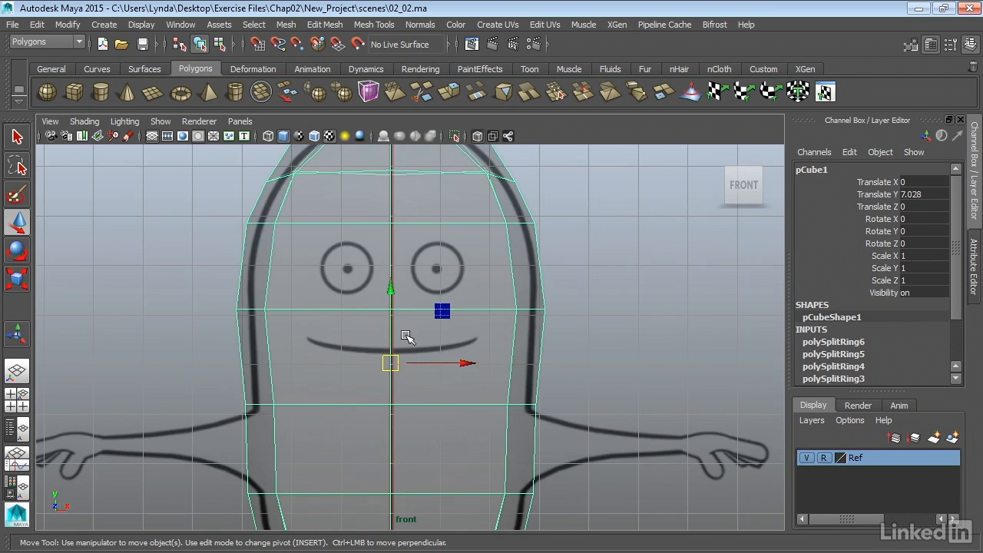
right_click_drag(407, 338, 407, 227)
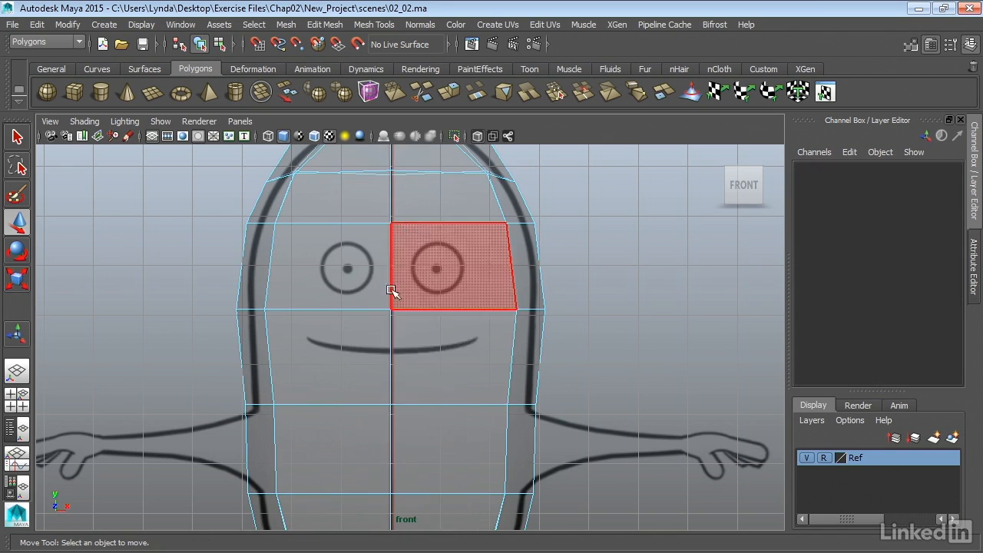
left_click(437, 369)
left_click(338, 350, "shift")
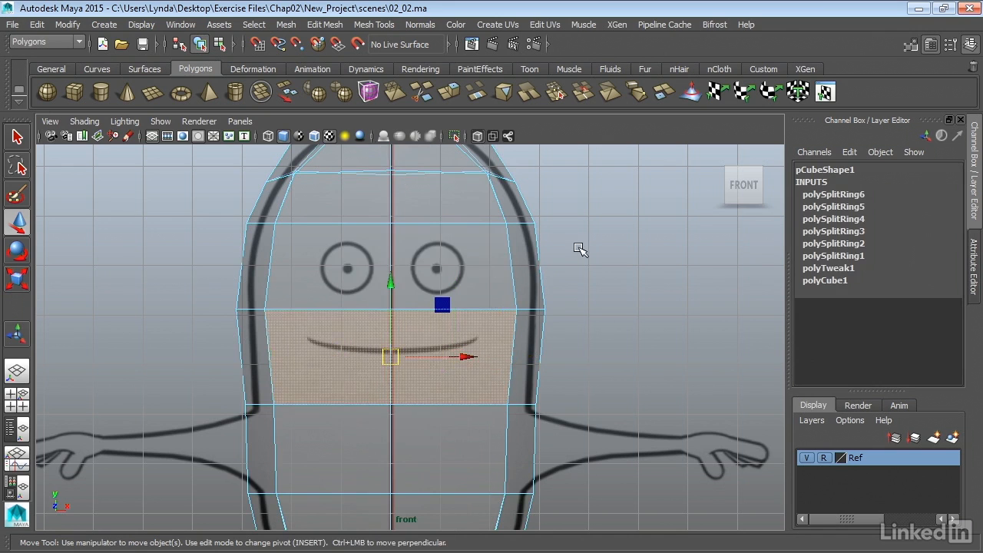
- Extrude the two mouth faces, scale their height to about 0.49 and narrow their width
key("space")
left_click_drag(672, 253, 602, 276, "alt")
right_click_drag(601, 276, 710, 265, "alt")
left_click_drag(589, 241, 614, 224, "alt")
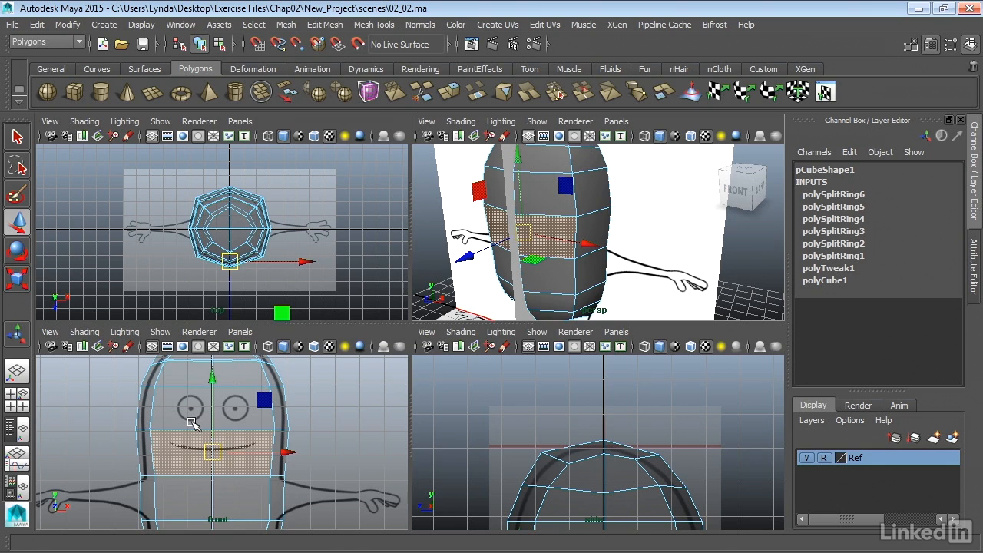
left_click(325, 24)
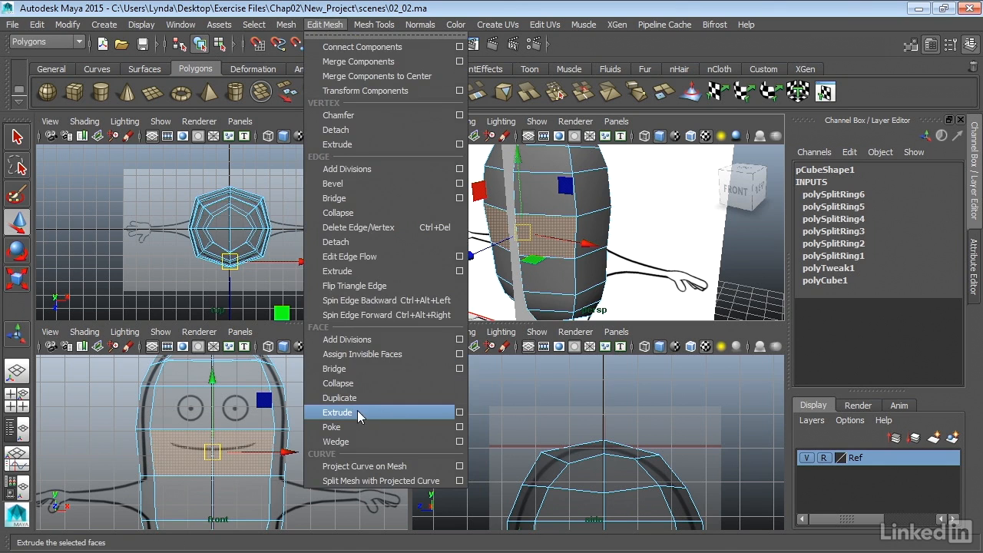
left_click(338, 412)
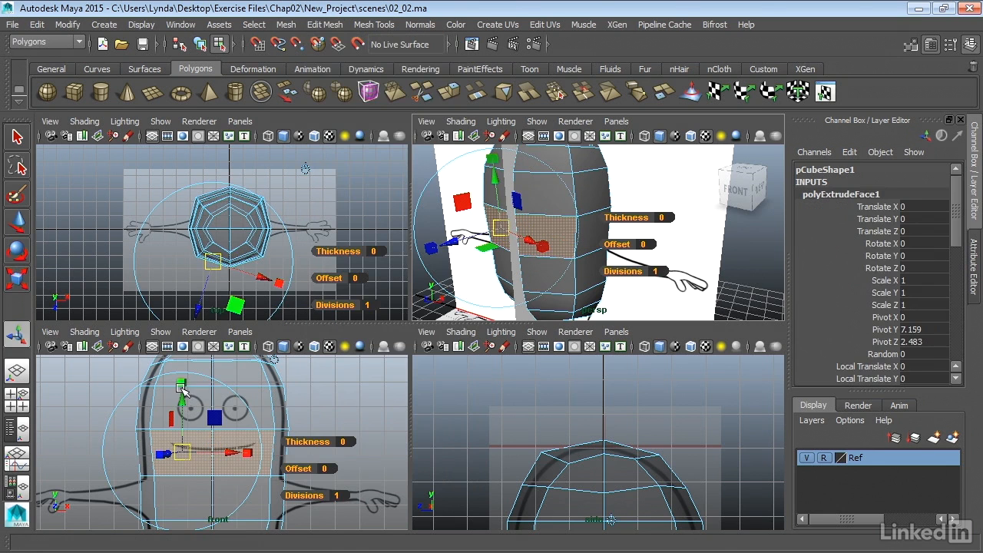
left_click_drag(183, 383, 184, 418)
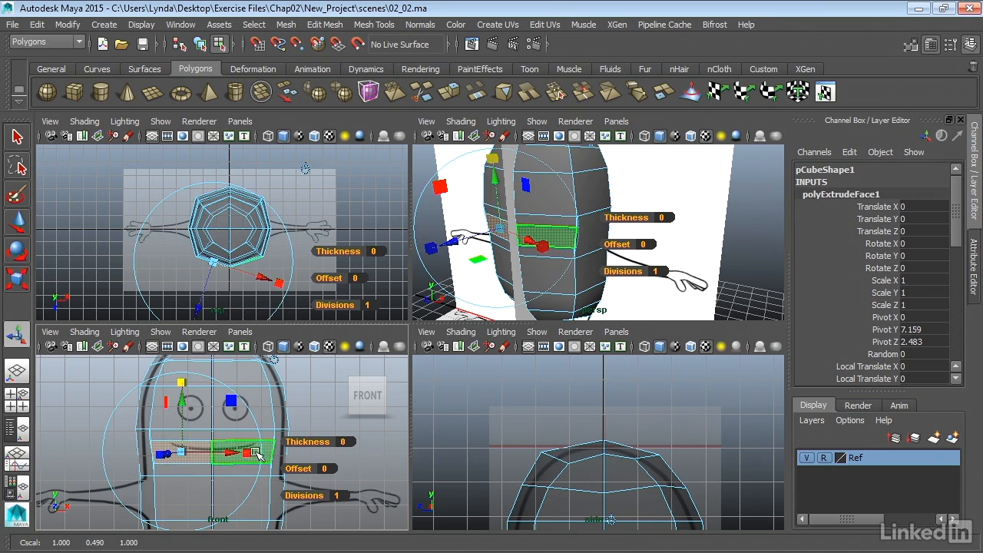
left_click_drag(248, 451, 212, 449)
- Narrow the extruded mouth faces to about 0.35 of their width to fit the drawn mouth
left_click_drag(565, 217, 502, 232, "alt")
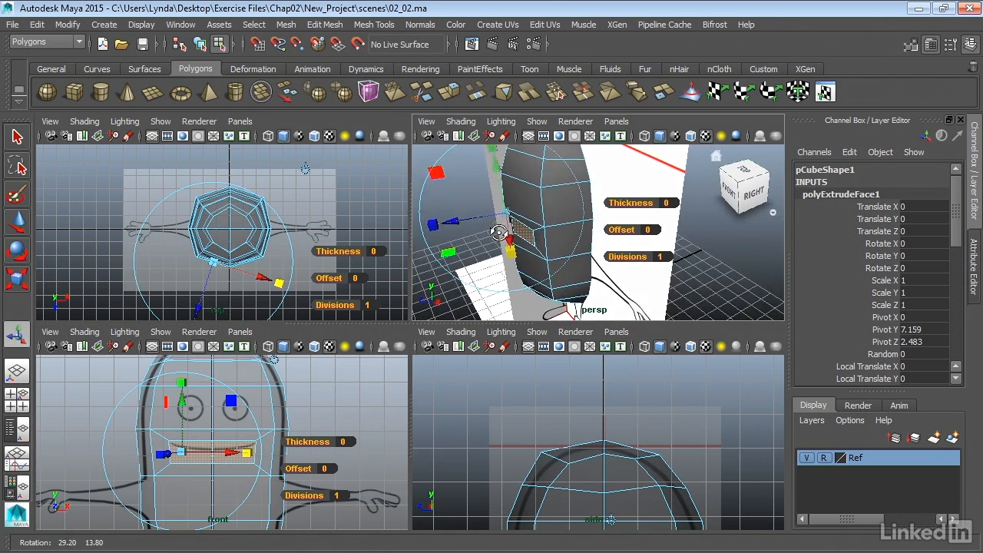
right_click_drag(507, 232, 638, 226, "alt")
middle_click_drag(613, 222, 692, 214, "alt")
right_click_drag(570, 207, 578, 205, "alt")
left_click_drag(529, 209, 498, 183, "alt")
key("f")
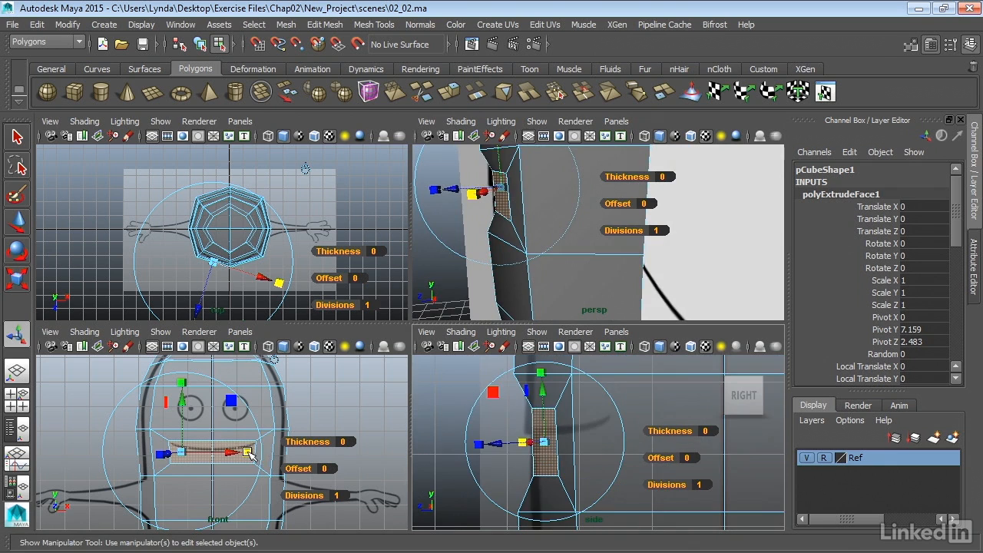
left_click_drag(249, 455, 236, 448)
- Raise the extruded faces about 0.218 onto the drawn mouth line and flatten them to about 0.18 in height
right_click_drag(213, 447, 368, 447, "alt")
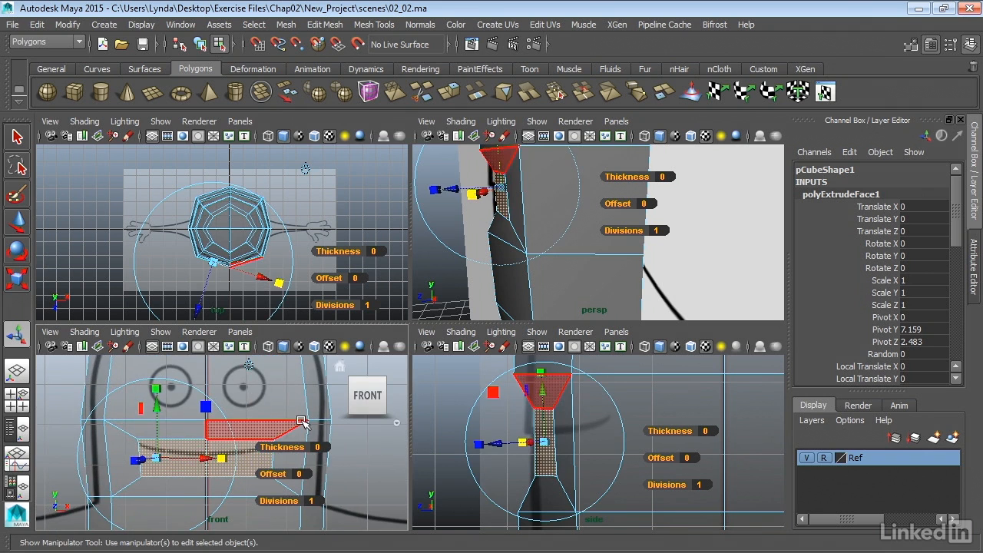
key("space")
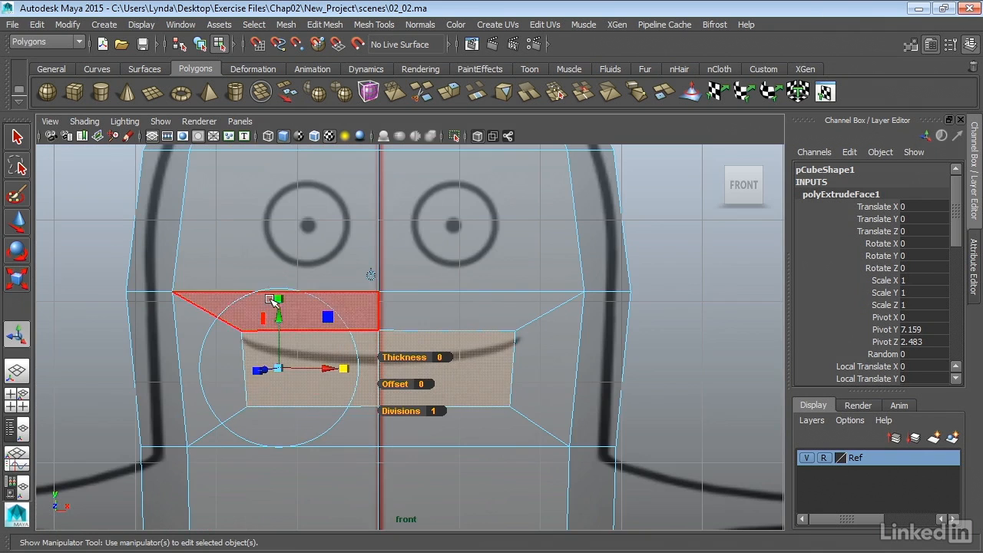
mouse_move(279, 300)
left_mouse_down()
mouse_move(275, 339)
mouse_move(280, 305)
left_mouse_up()
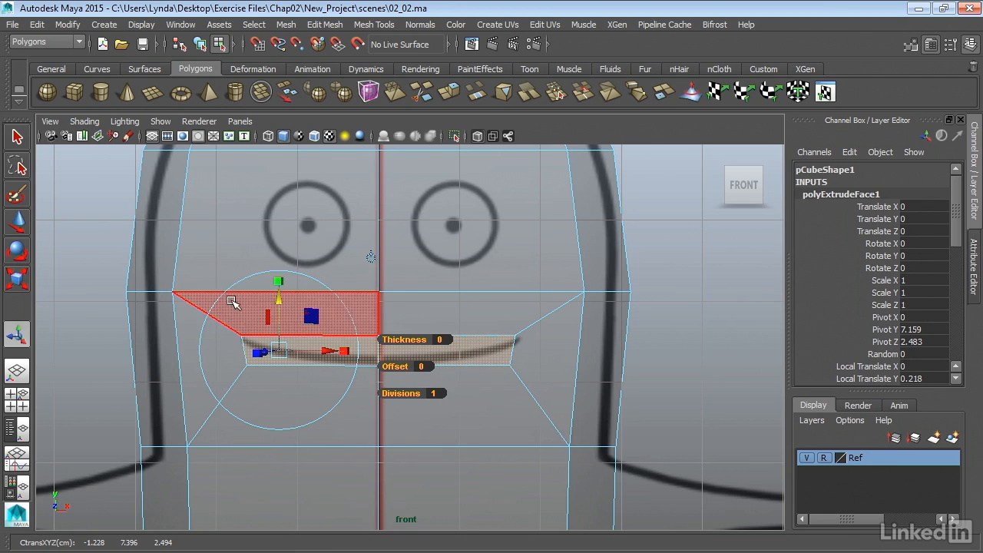
left_click_drag(279, 282, 280, 285)
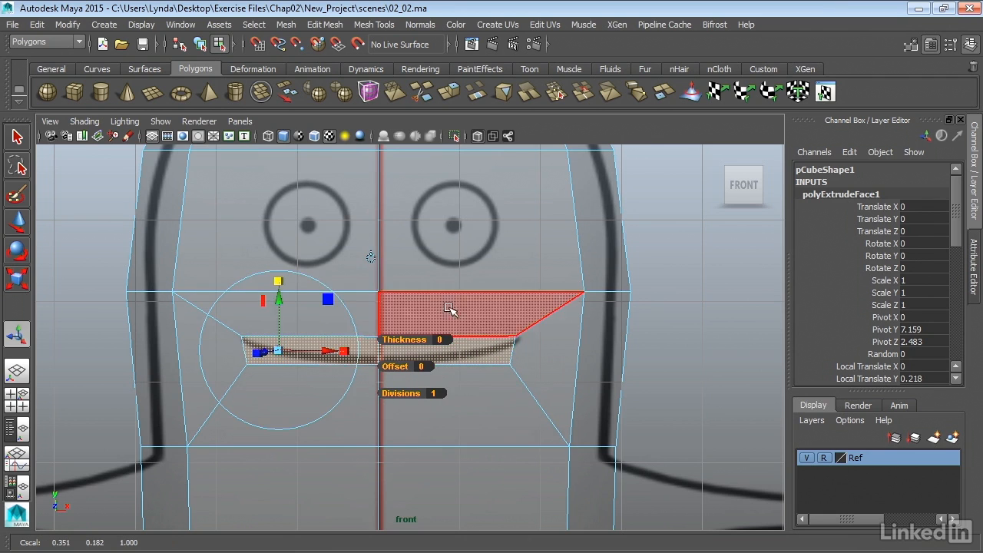
- Pull the extruded mouth faces forward out of the body in the side view
key("space")
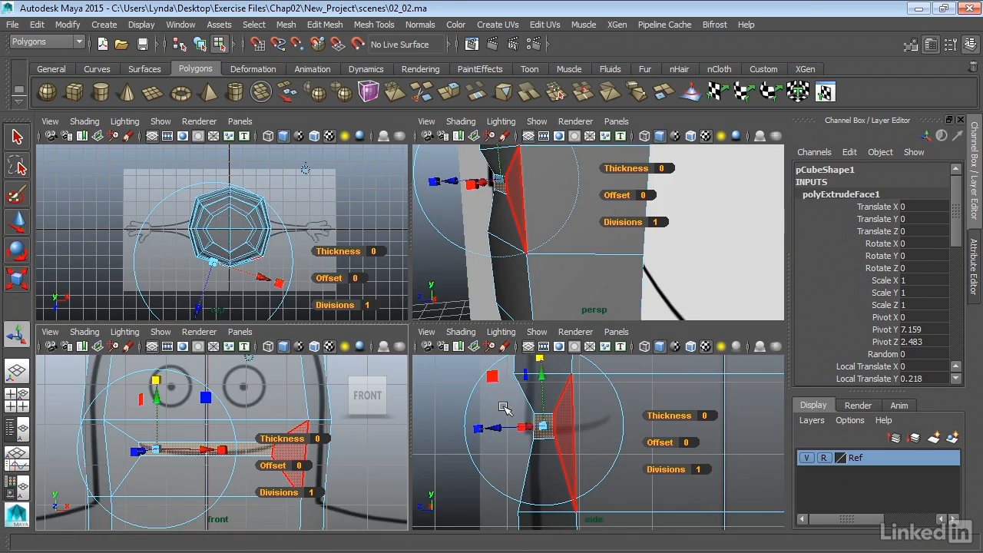
key("space")
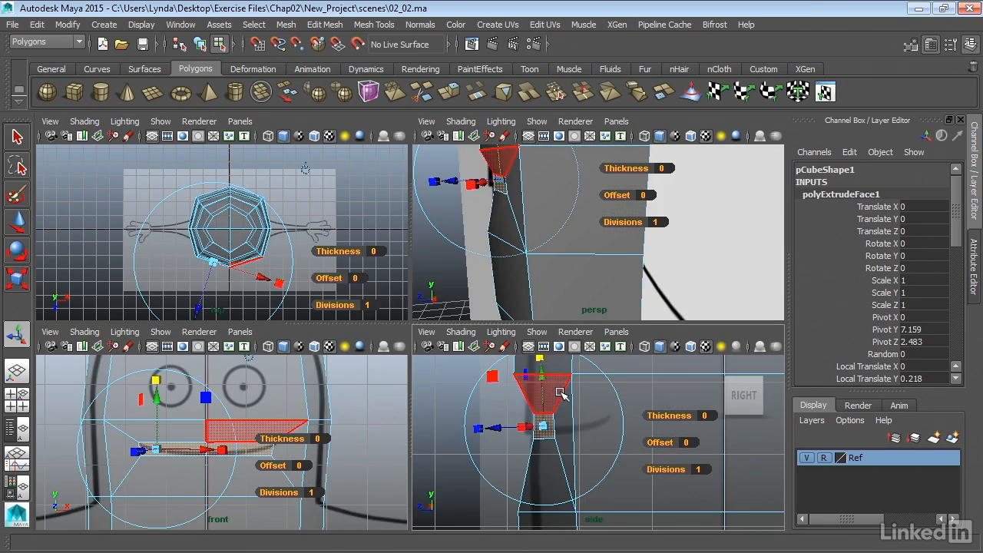
key("space")
scroll(592, 335, "down", 5)
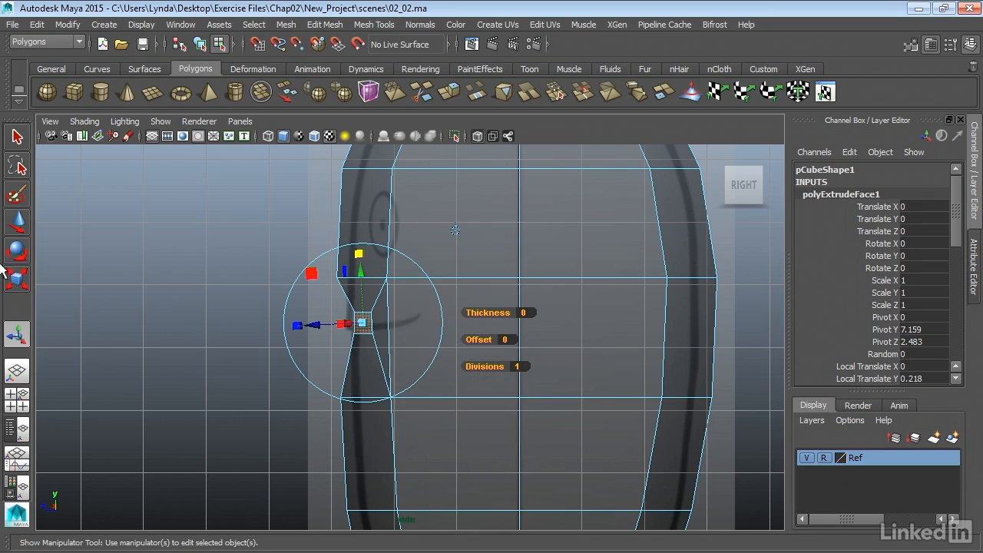
scroll(222, 259, "up", 3)
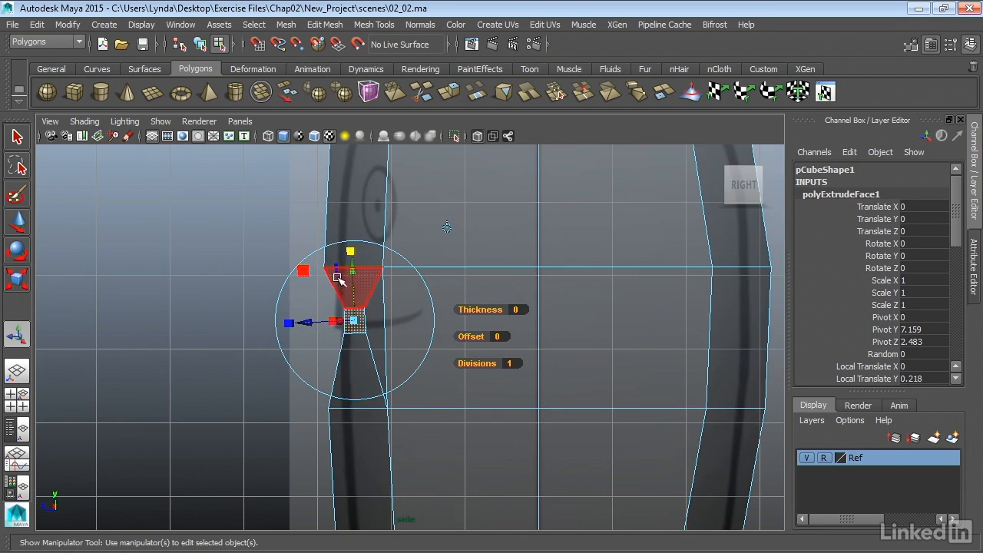
left_click_drag(307, 321, 290, 318)
- Examine how far the mouth faces protrude from the body in the top and perspective views
key("space")
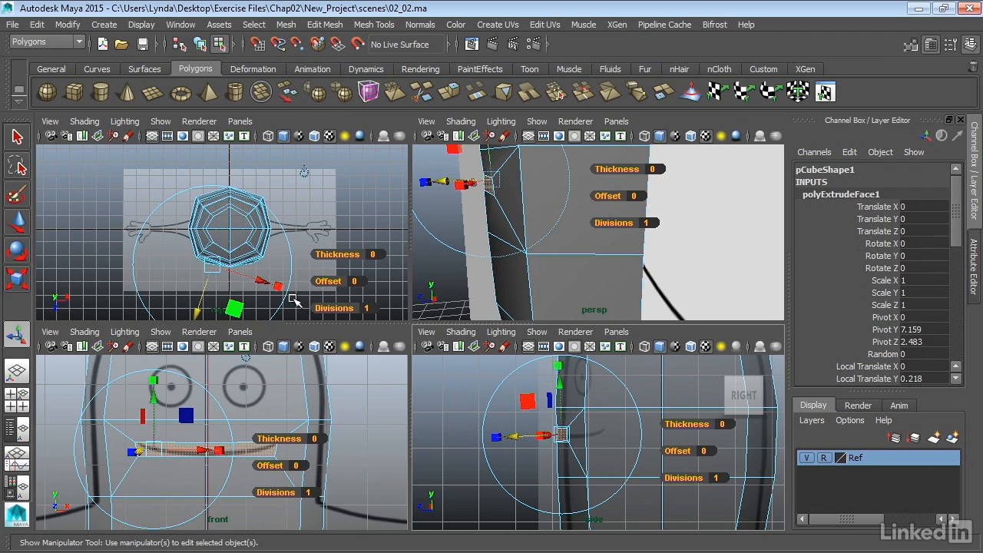
key("space")
right_click_drag(333, 337, 671, 399, "alt")
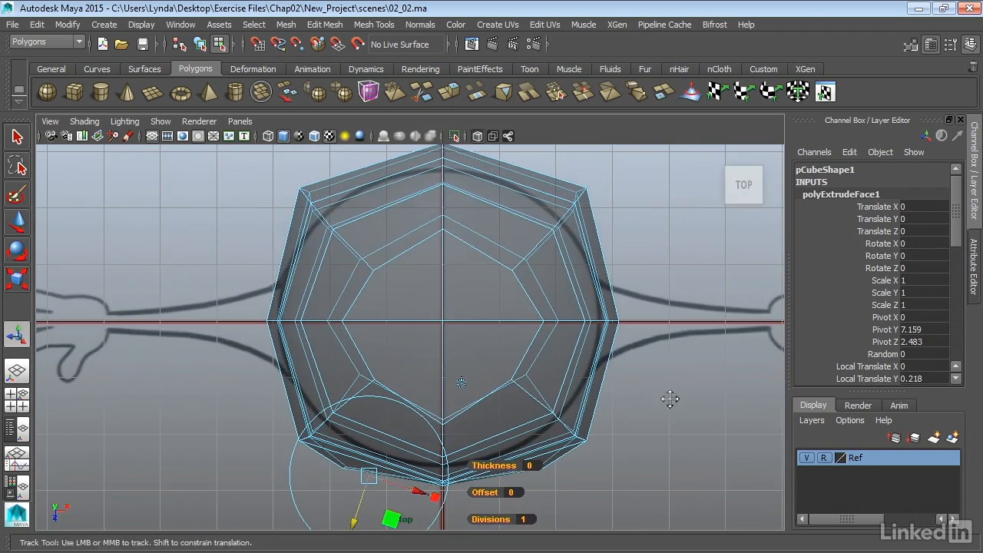
middle_click_drag(671, 399, 599, 300, "alt")
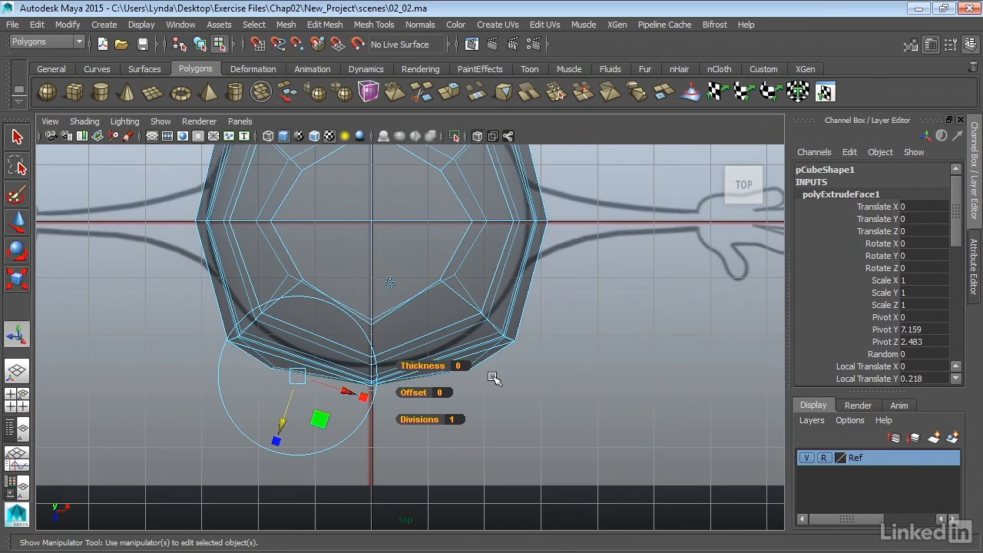
key("space")
key("space")
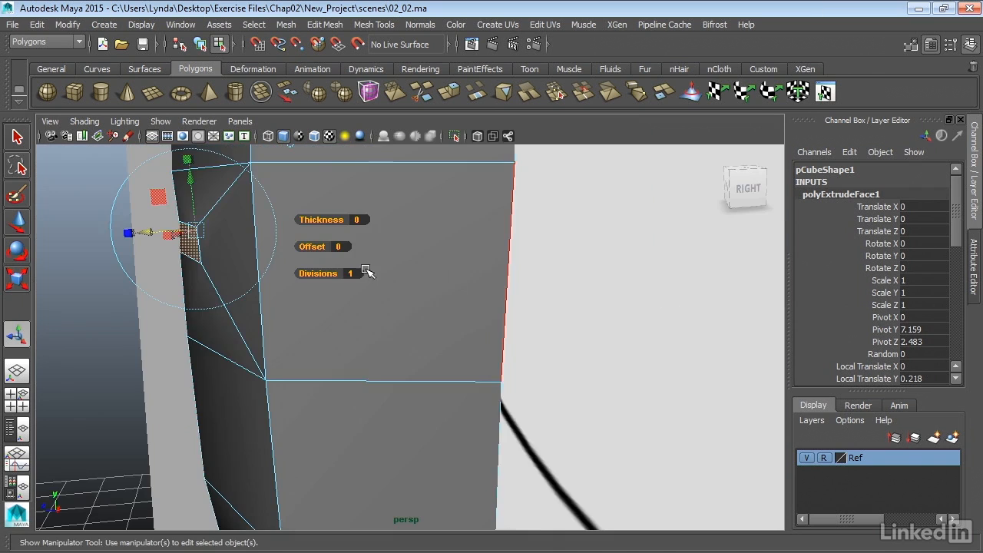
left_click_drag(362, 270, 334, 277, "alt")
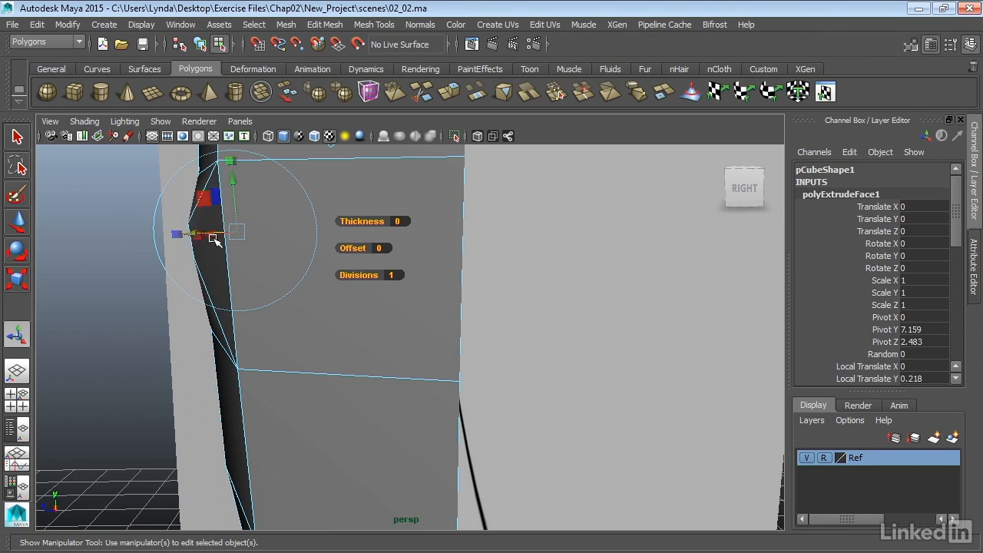
- Set the mouth extrusion's divisions to 3
left_click_drag(345, 301, 503, 321, "alt")
right_click_drag(502, 322, 283, 332, "alt")
mouse_move(290, 303)
left_mouse_down("alt")
mouse_move(291, 291)
mouse_move(301, 296)
left_mouse_up("alt")
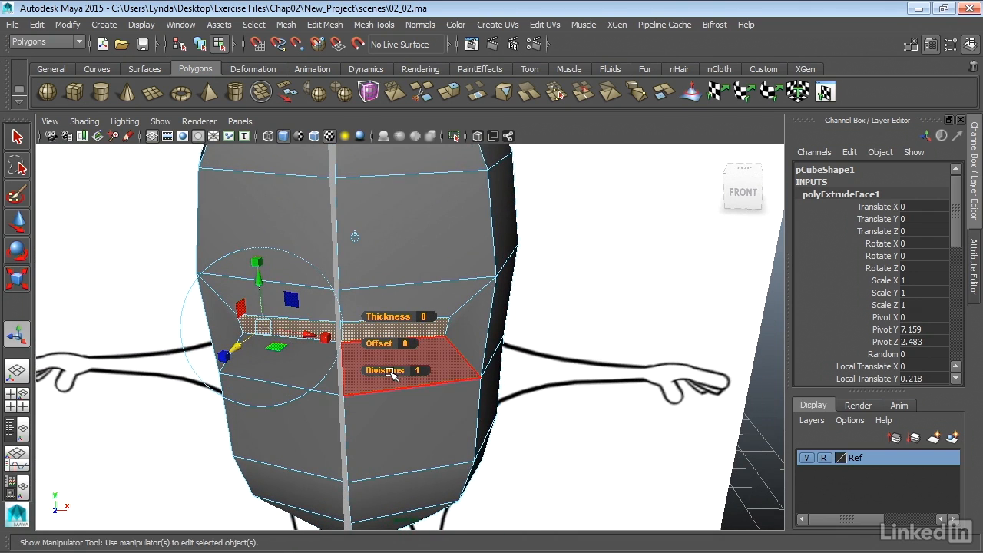
left_click_drag(391, 371, 395, 370)
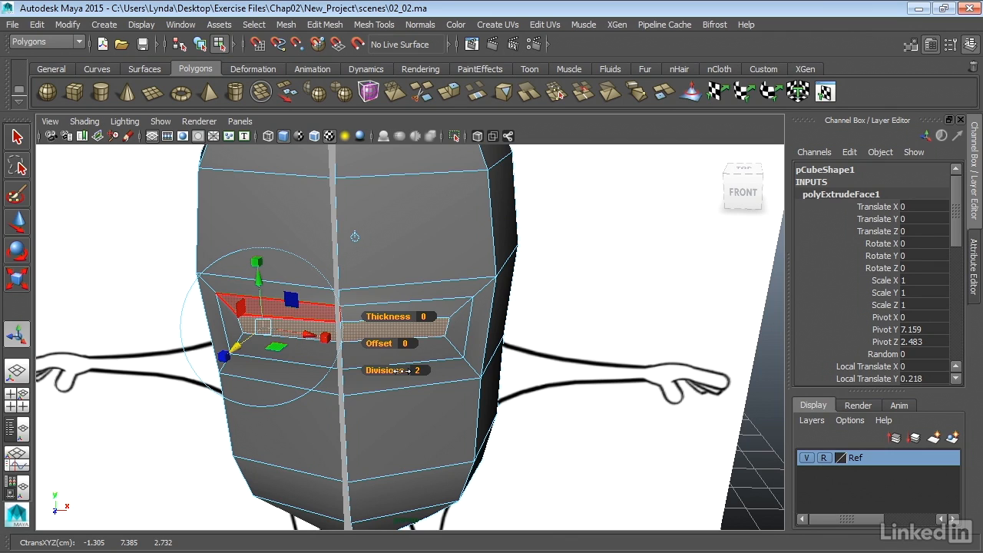
left_click_drag(396, 370, 400, 370)
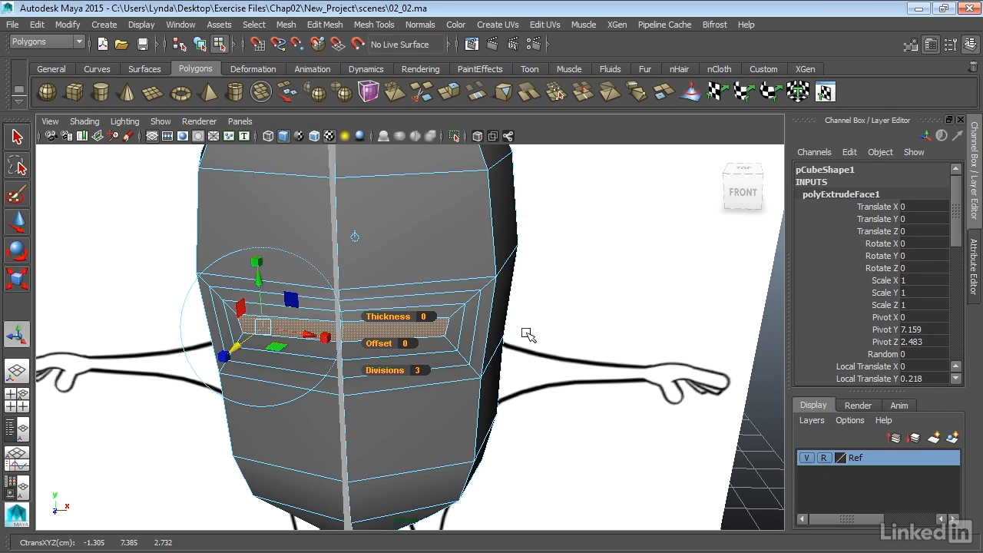
- Scale the extruded mouth faces to about 0.342 in width and 0.151 in height, and clear the face selection
left_click(256, 261)
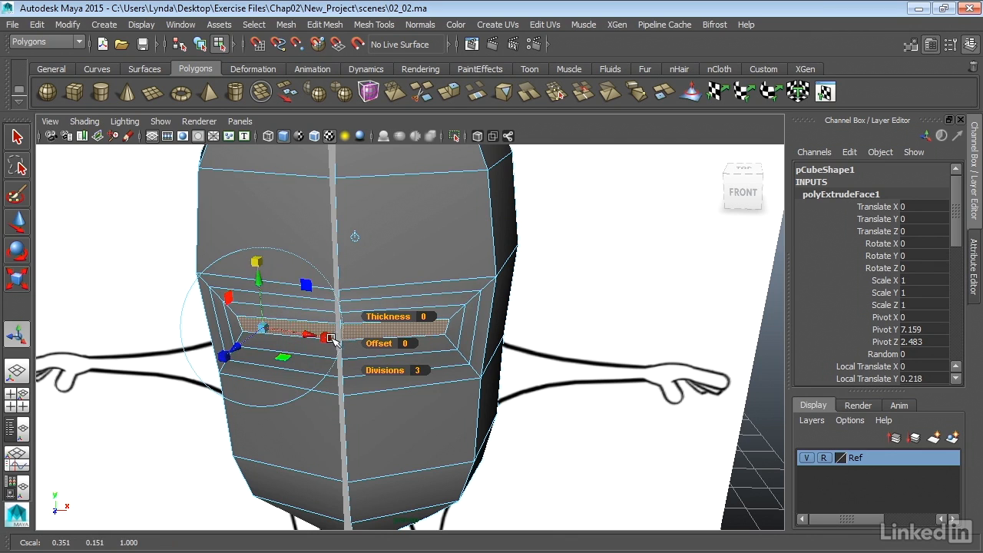
left_click_drag(330, 338, 324, 335)
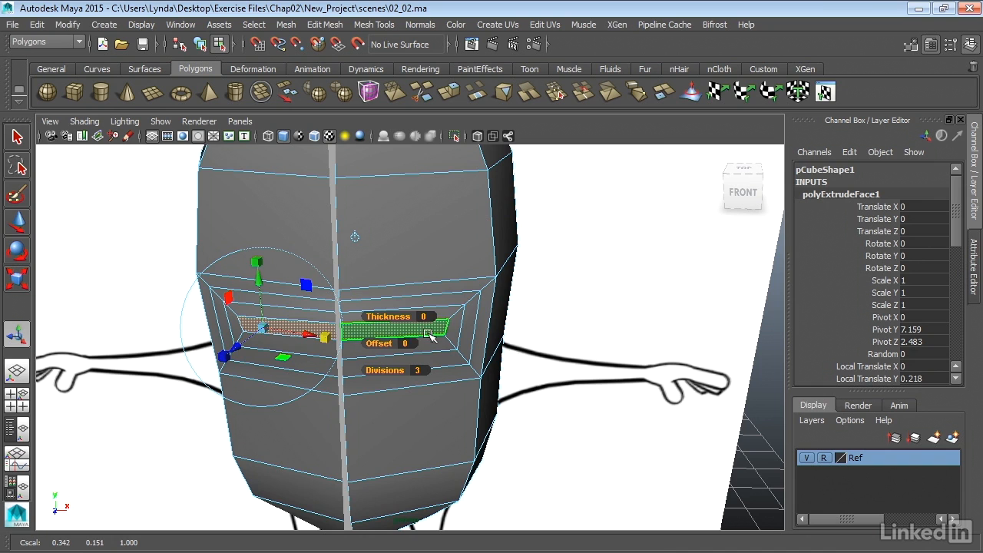
key("space")
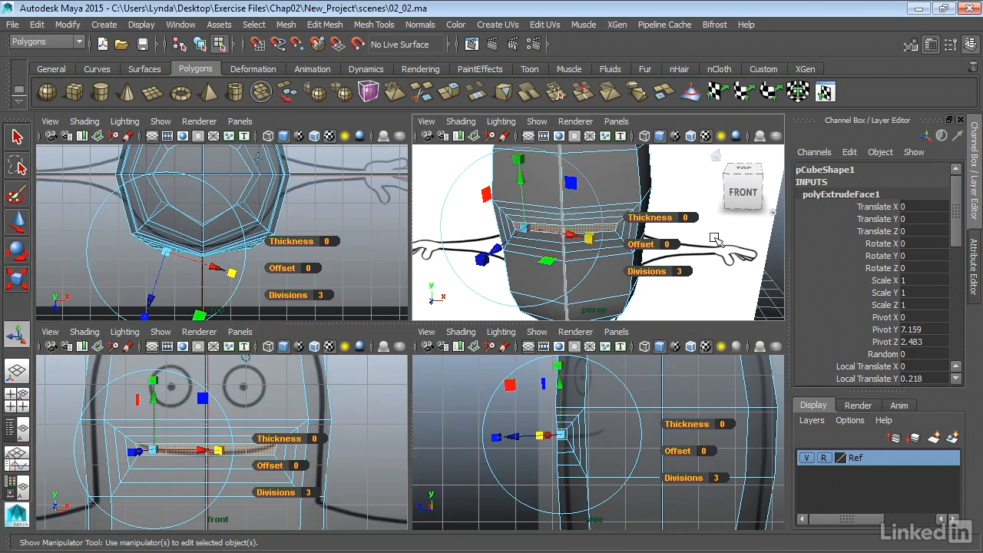
left_click(662, 235)
key("space")
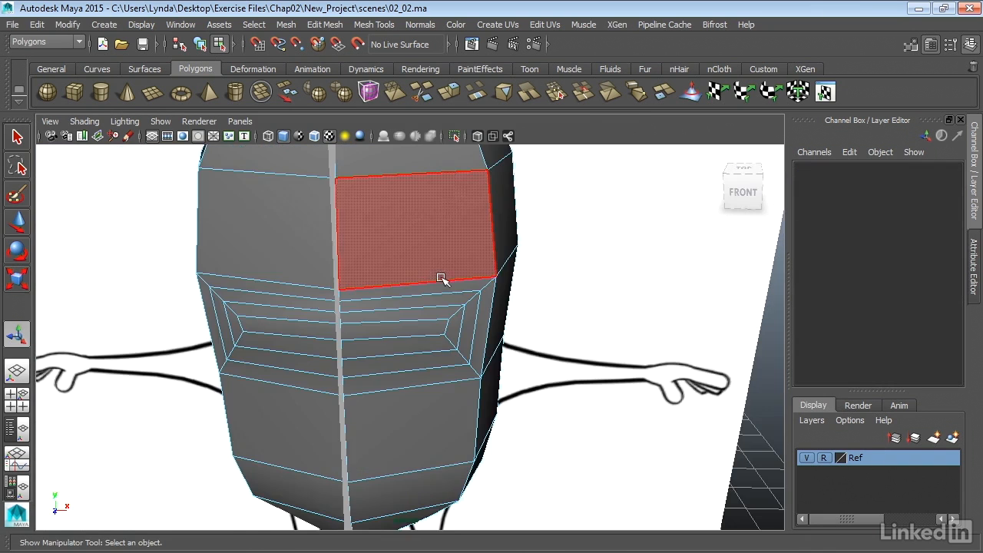
- Switch the body to vertex editing and set the Move tool's symmetry to World
left_click_drag(438, 279, 400, 269, "alt")
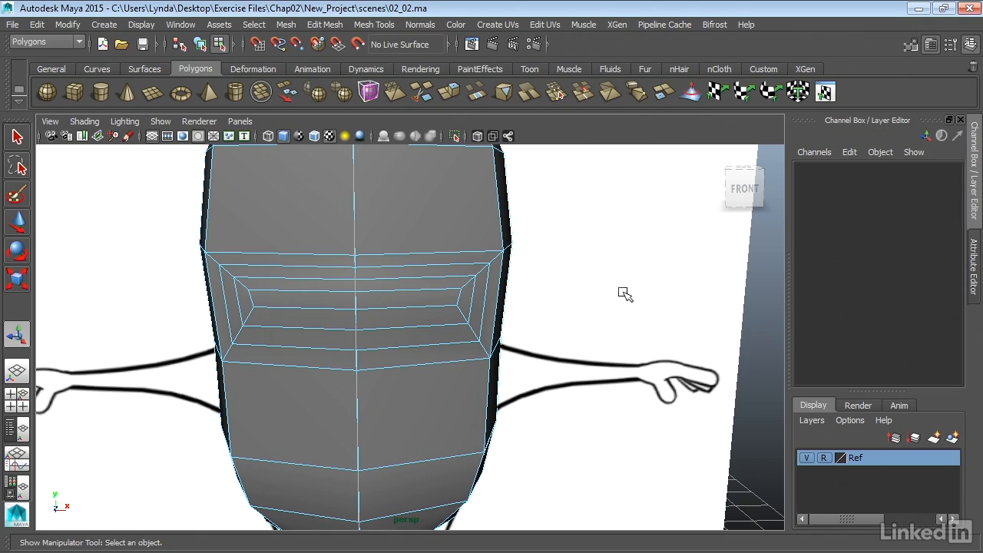
left_click_drag(430, 289, 286, 309, "alt")
right_click_drag(286, 310, 605, 304, "alt")
middle_click_drag(431, 250, 634, 242, "alt")
left_click_drag(384, 262, 368, 286, "alt")
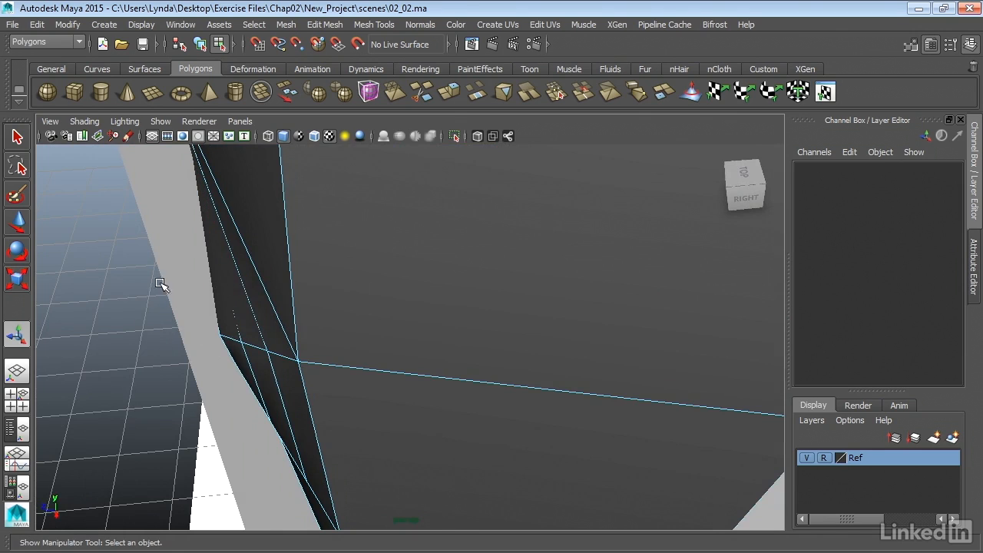
key("space")
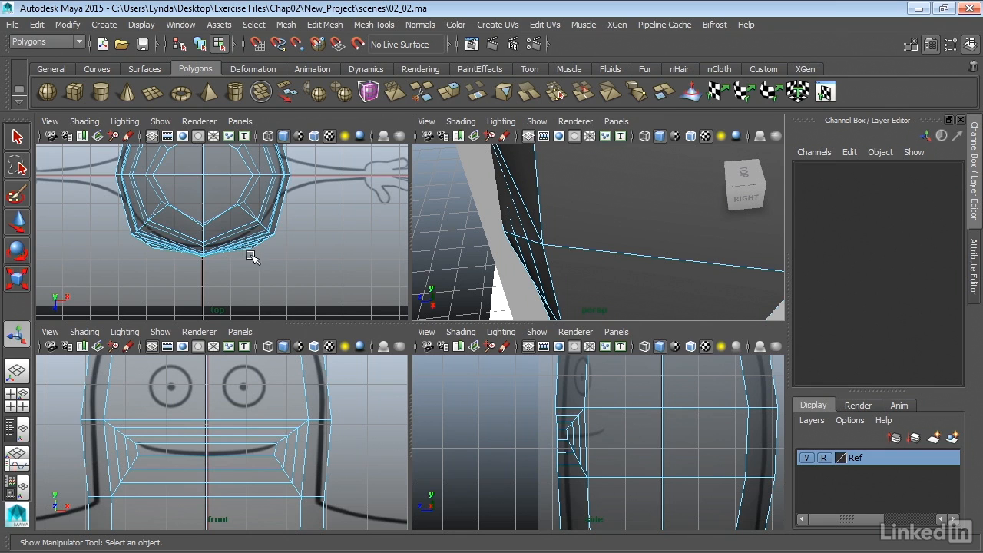
right_click_drag(294, 188, 255, 190)
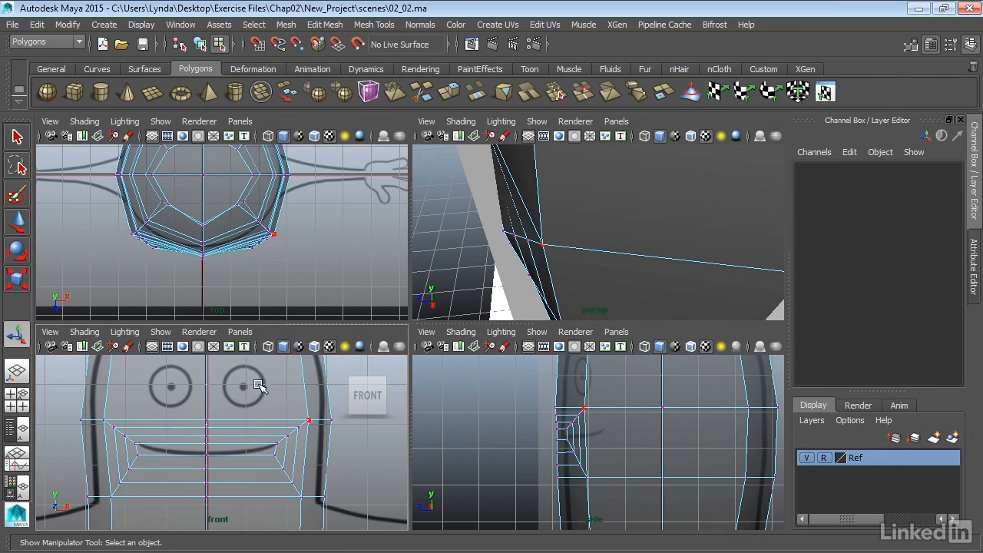
double_click(25, 225)
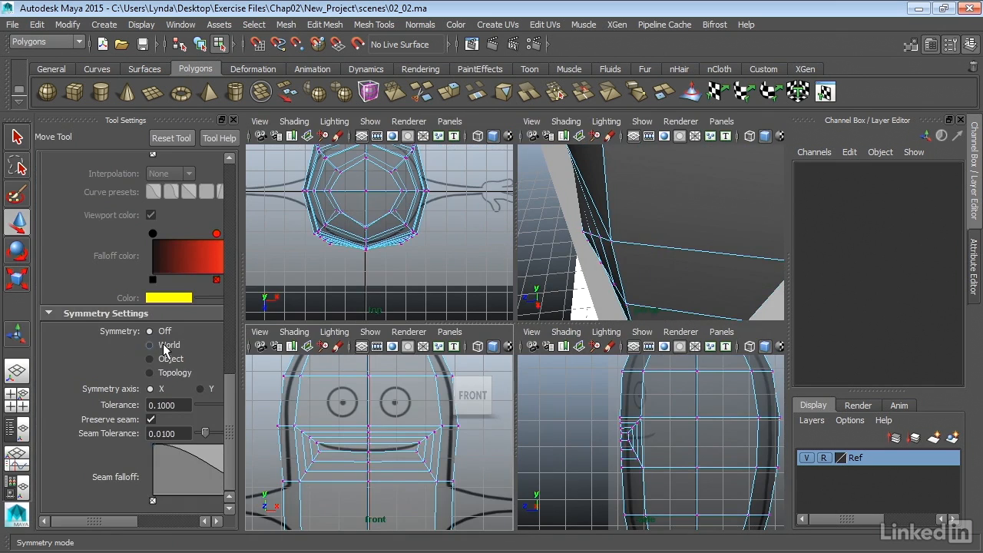
left_click(163, 345)
left_click(236, 121)
- Select the outer ring's mouth corner vertices and move them slightly back toward the body in the top view
right_click_drag(246, 202, 467, 238, "alt")
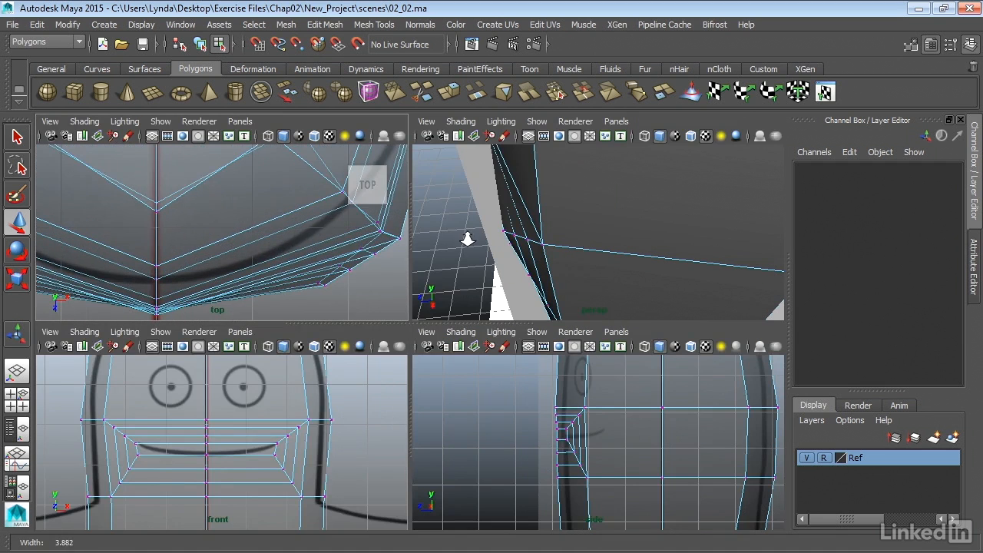
middle_click_drag(320, 244, 268, 229, "alt")
left_click(313, 234)
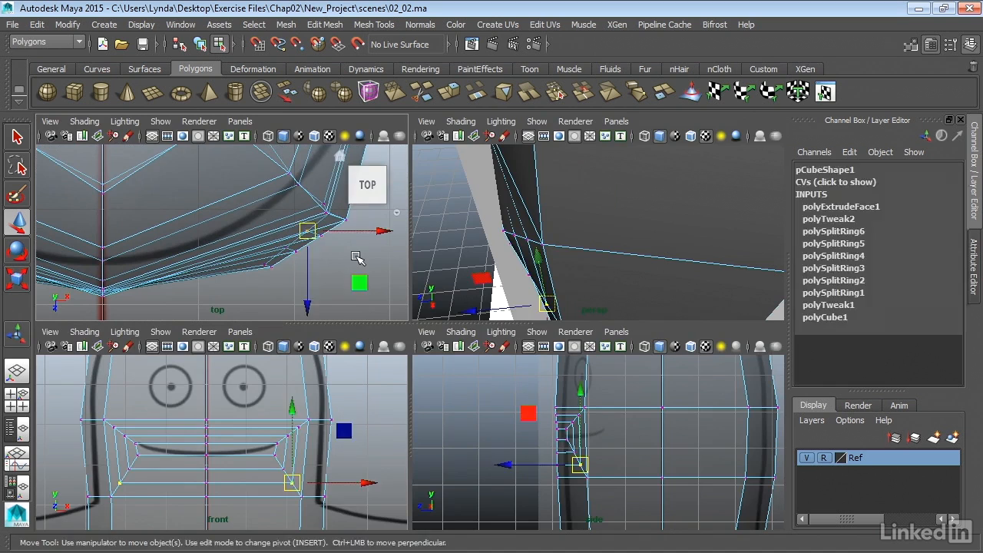
left_click(356, 255)
right_click_drag(321, 248, 401, 257, "alt")
middle_click_drag(354, 255, 311, 251, "alt")
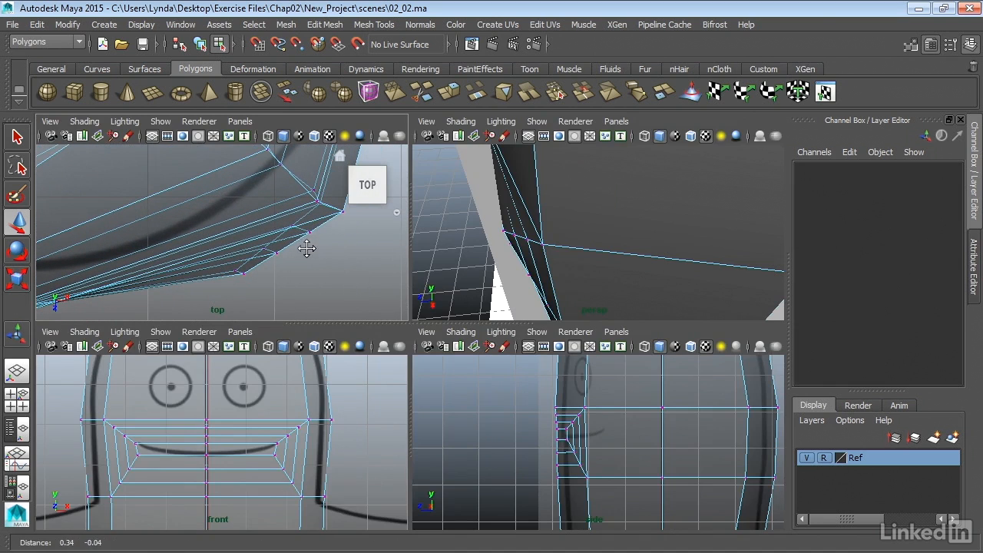
left_click_drag(320, 238, 280, 222)
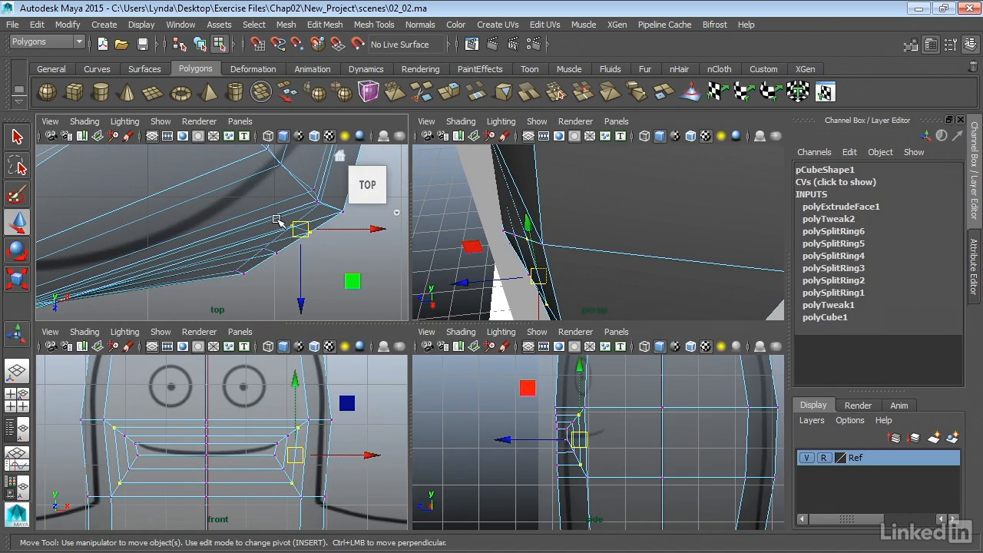
left_click_drag(496, 260, 527, 191, "alt")
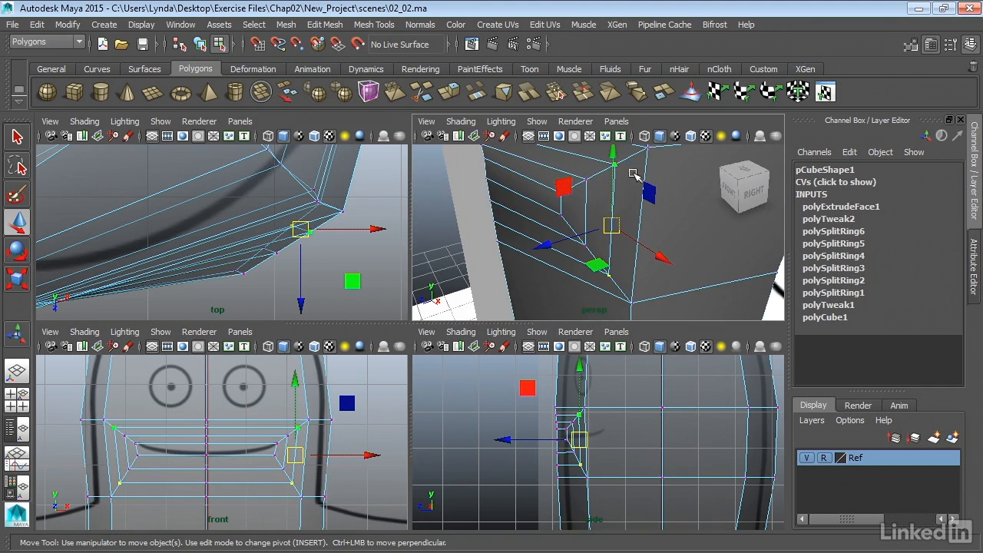
left_click_drag(304, 307, 297, 296)
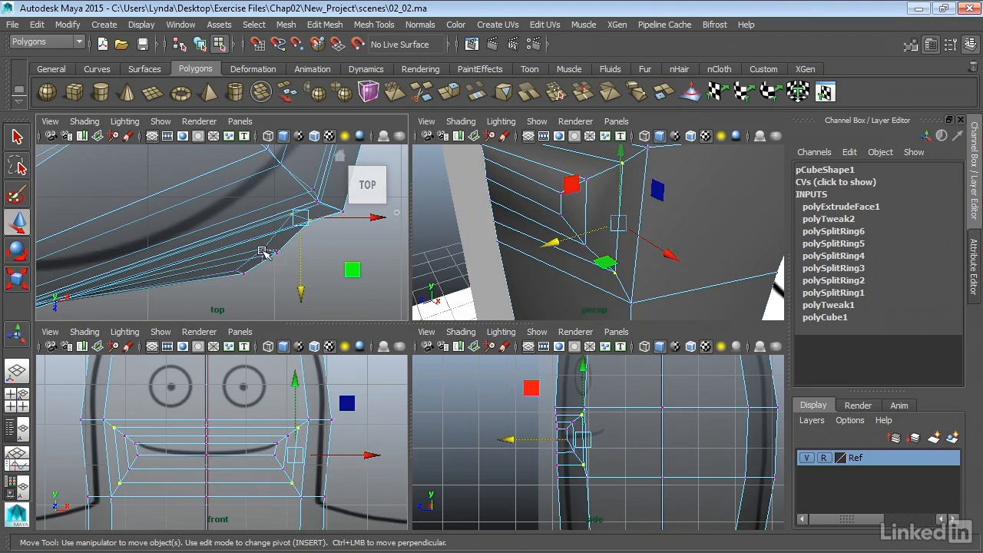
- Move the middle and innermost rings' mouth corner vertices back in line with the body surface in the top view
left_click_drag(255, 243, 226, 261)
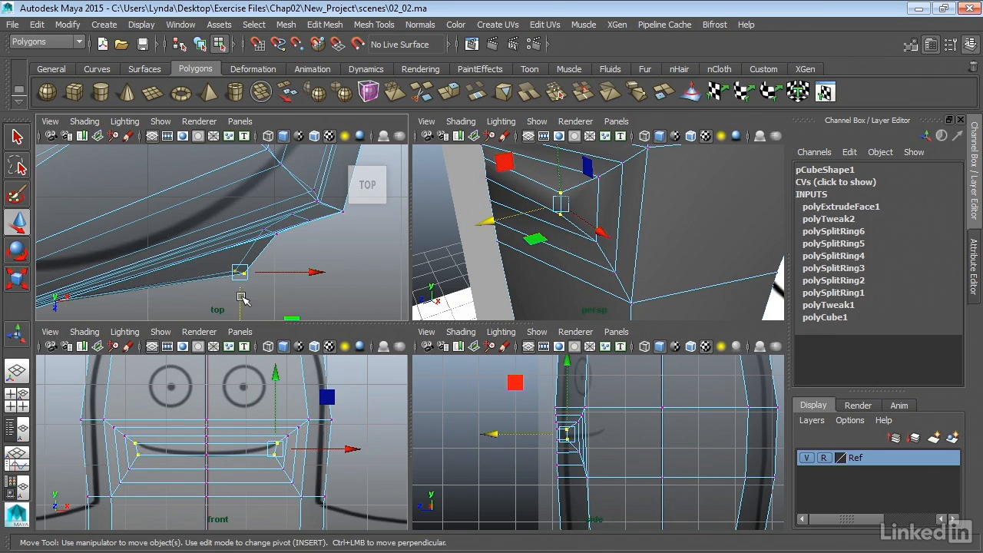
left_click_drag(242, 298, 238, 264)
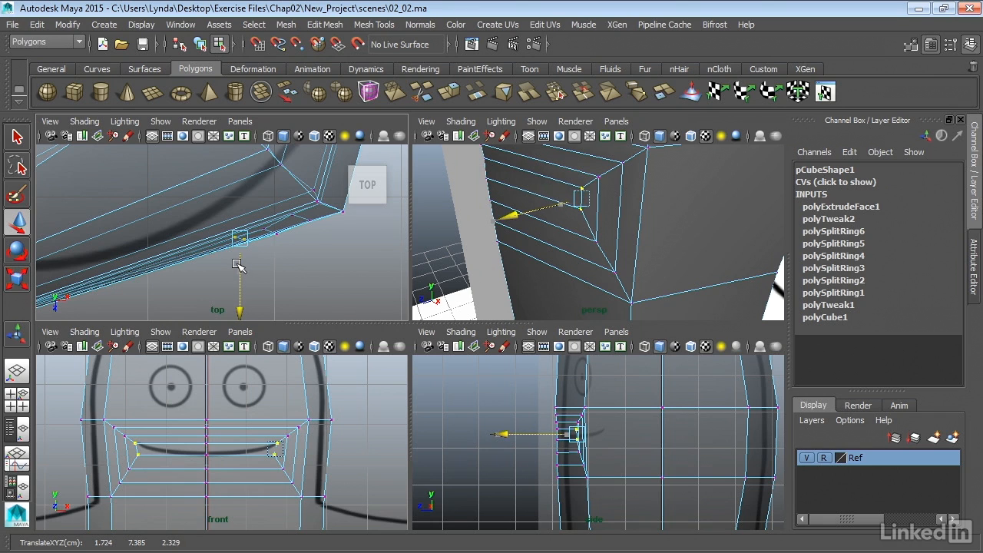
left_click(291, 265)
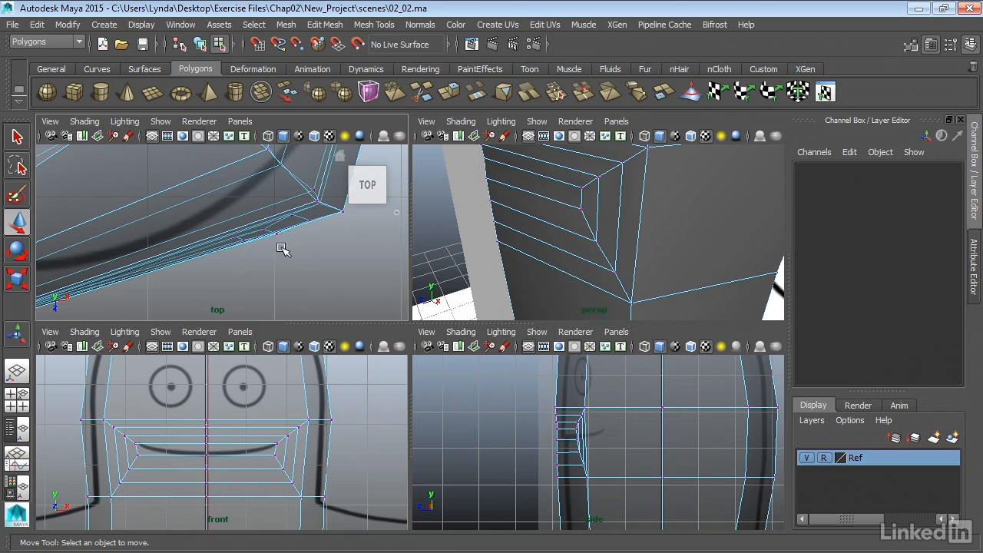
- Fine-tune the mouth corner vertices' depth to about Z 2.26 for the middle ring and 2.32 for the innermost ring, and clear the selection
left_click_drag(282, 250, 261, 221)
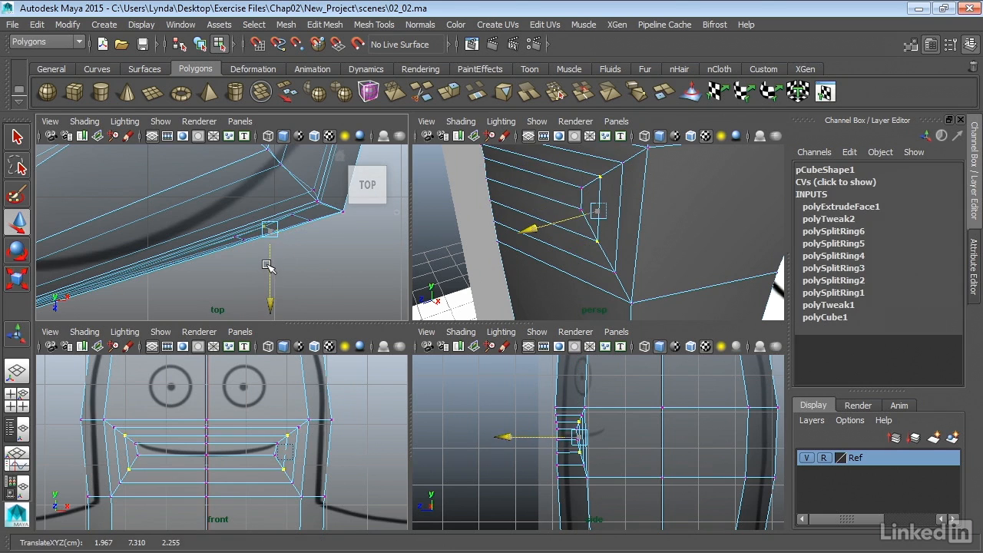
left_click_drag(267, 264, 267, 264)
left_click_drag(250, 227, 241, 270)
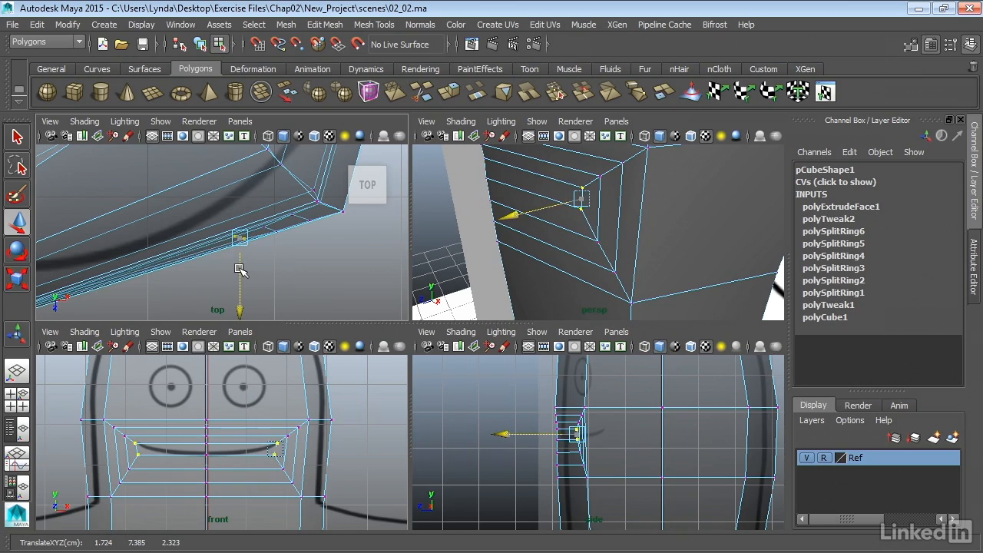
left_click_drag(239, 268, 239, 268)
key("space")
left_click_drag(655, 248, 223, 256, "alt")
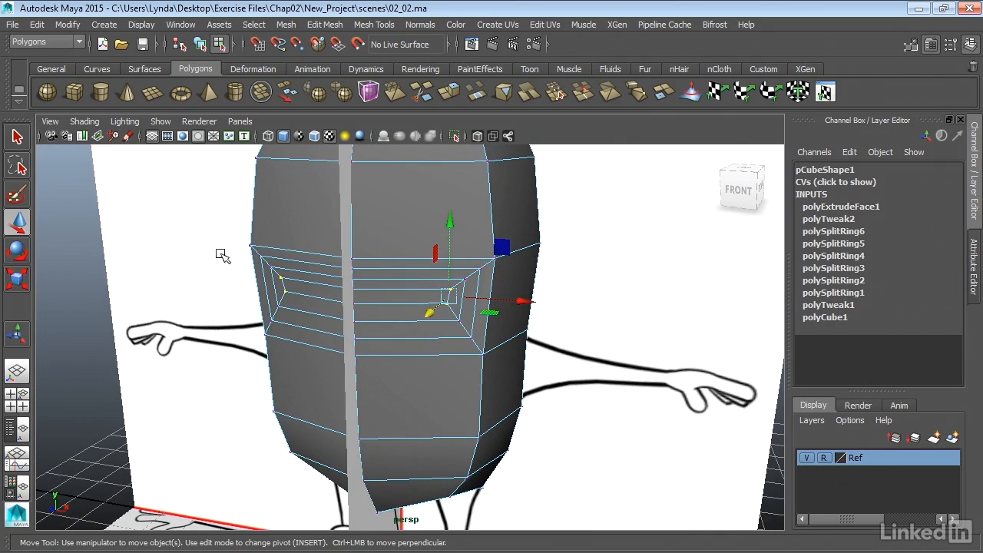
left_click(94, 343)
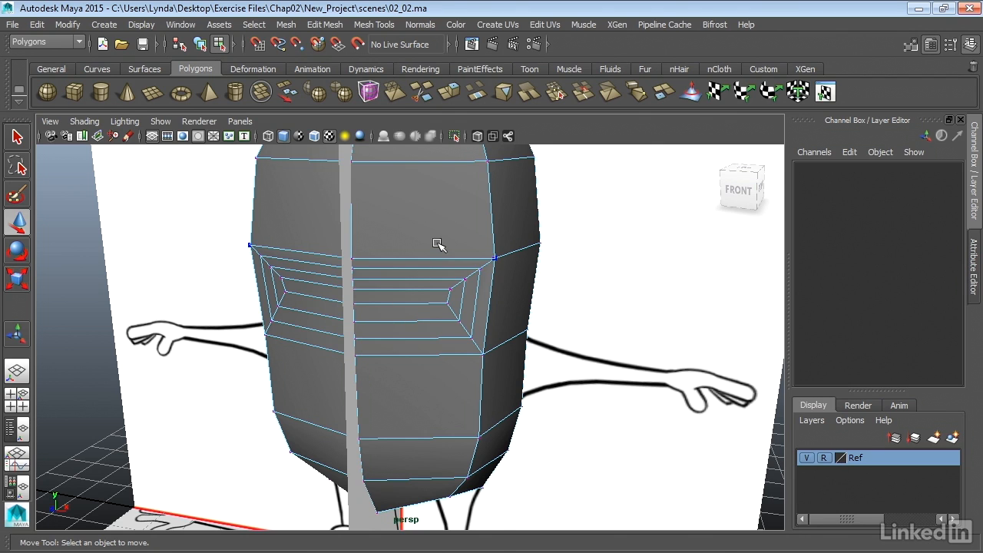
- Switch to face editing, turn the Move tool's symmetry off, and select both innermost mouth faces
right_click_drag(439, 195, 441, 225)
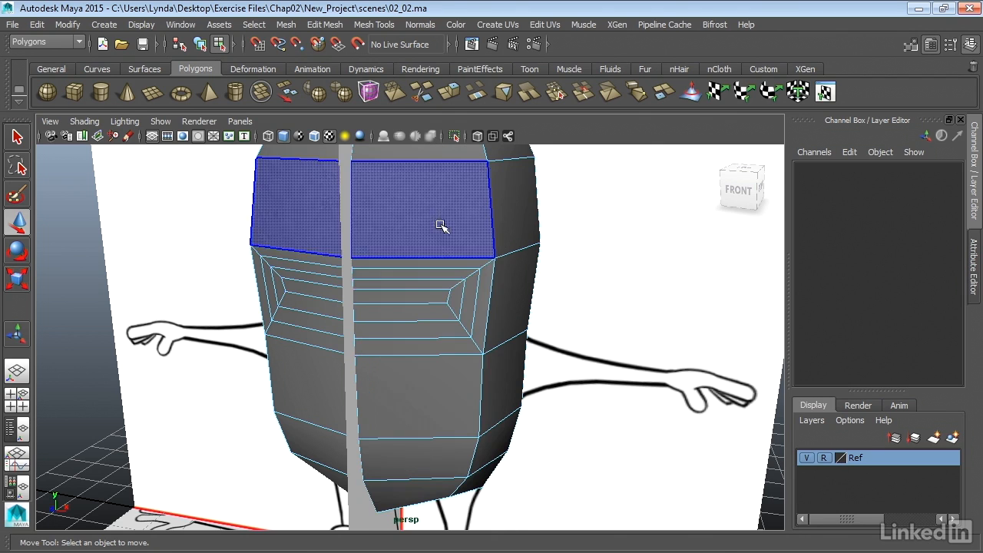
left_click(390, 298)
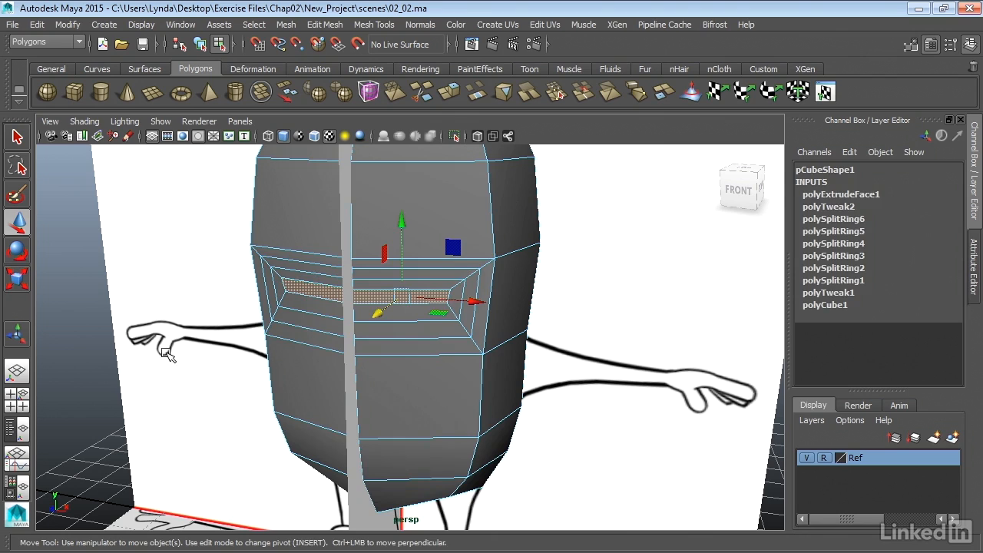
double_click(19, 223)
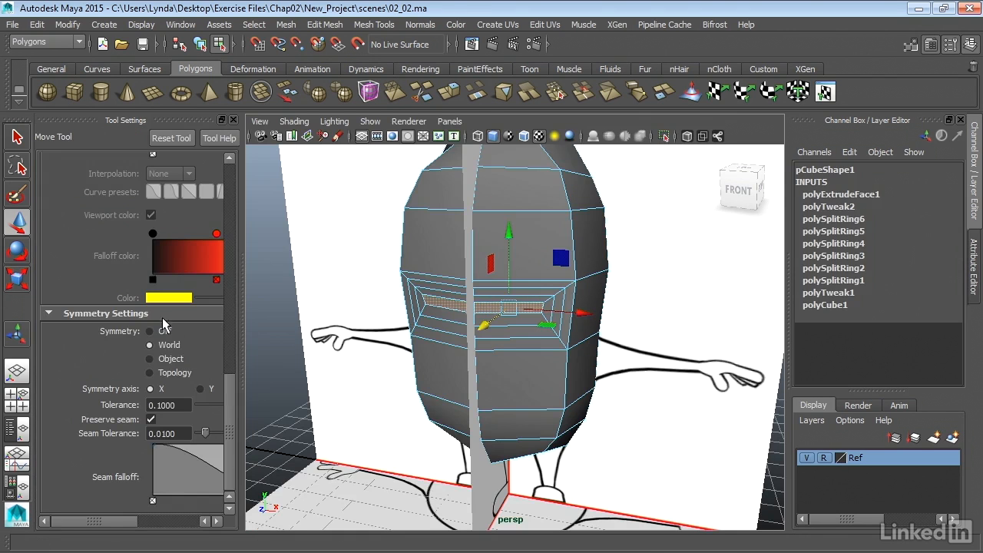
left_click(234, 120)
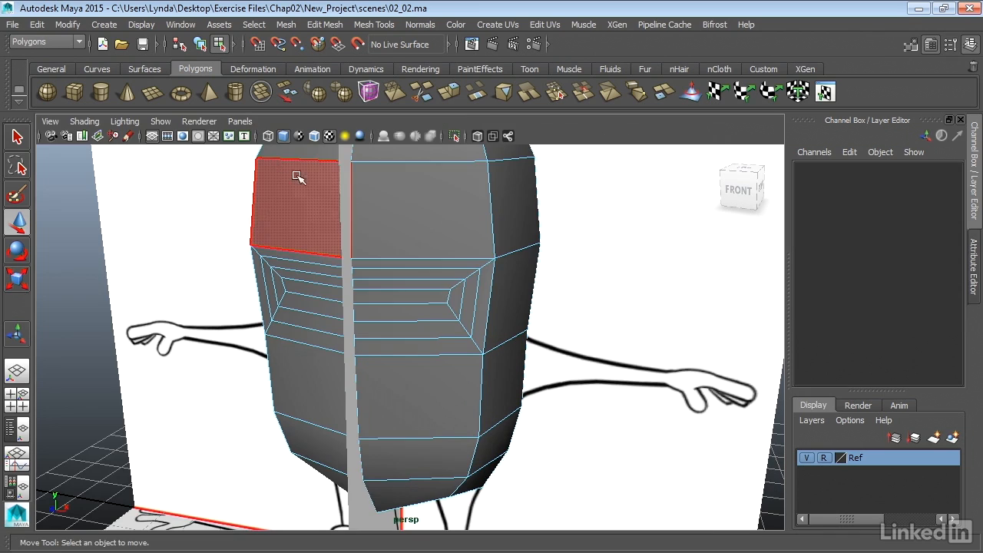
left_click(384, 297)
left_click(321, 291, "shift")
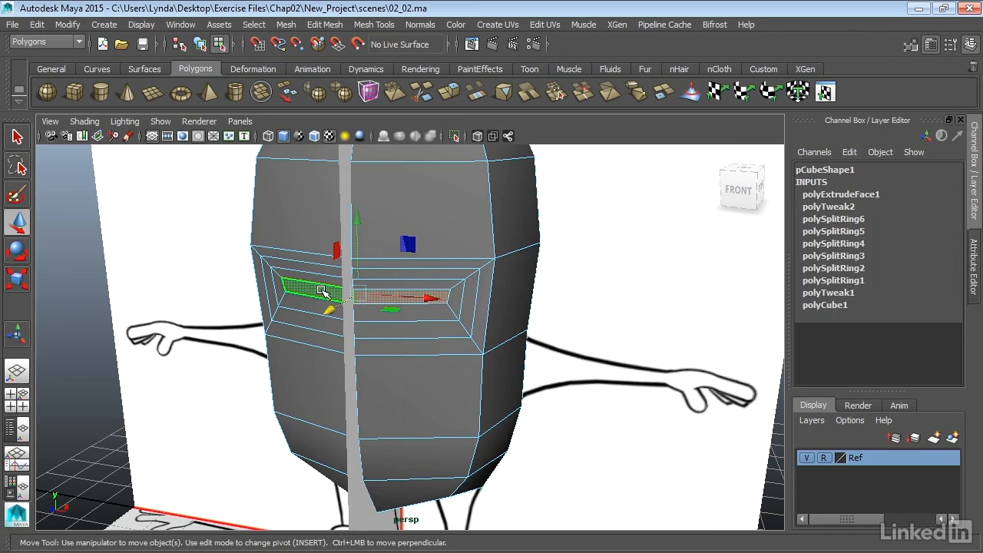
- Extrude the two innermost mouth faces and move them slightly into the body, to about Z 2.49
mouse_move(131, 379)
left_mouse_down("alt")
mouse_move(177, 384)
mouse_move(62, 382)
mouse_move(135, 381)
left_mouse_up("alt")
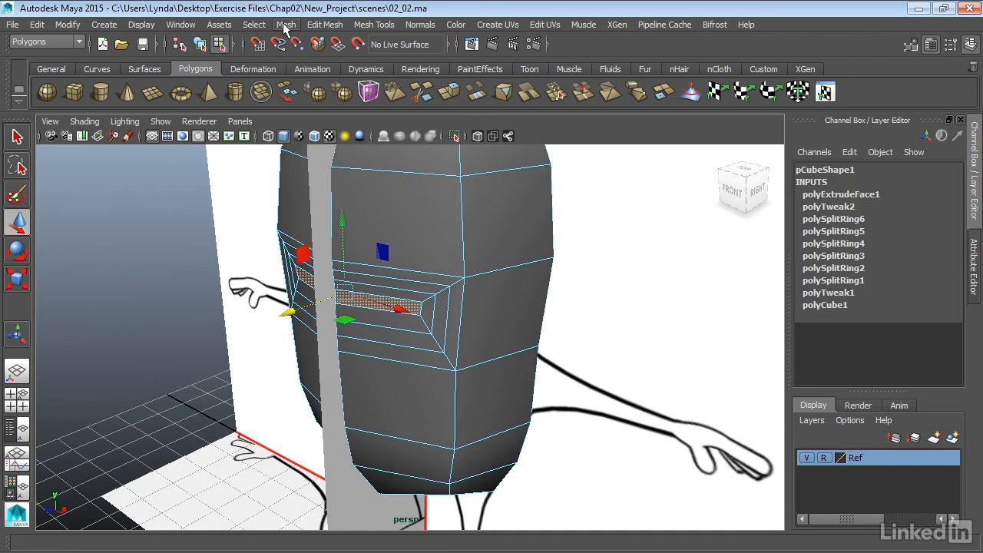
left_click(324, 23)
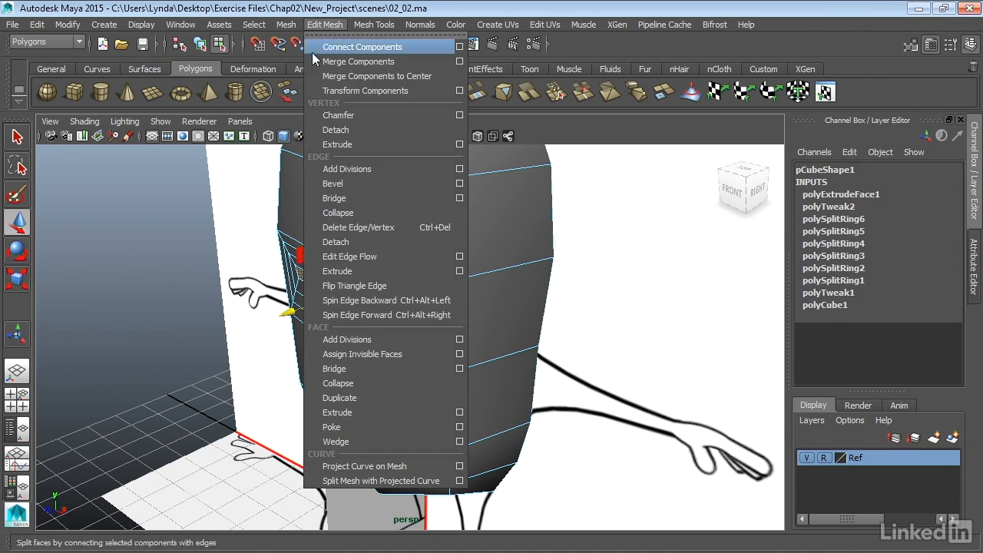
left_click(337, 413)
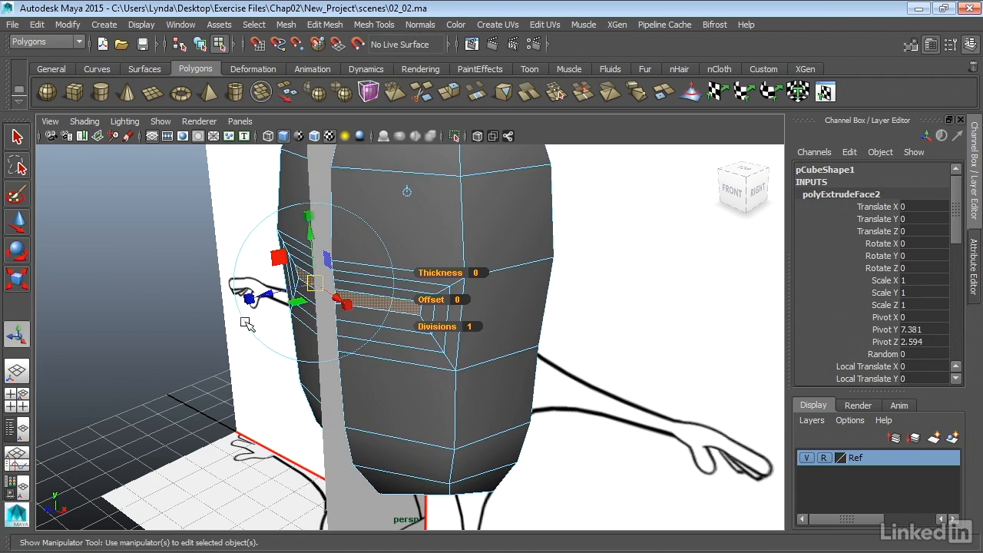
left_click_drag(246, 323, 280, 299, "alt")
key("w")
right_click_drag(317, 299, 673, 352, "alt")
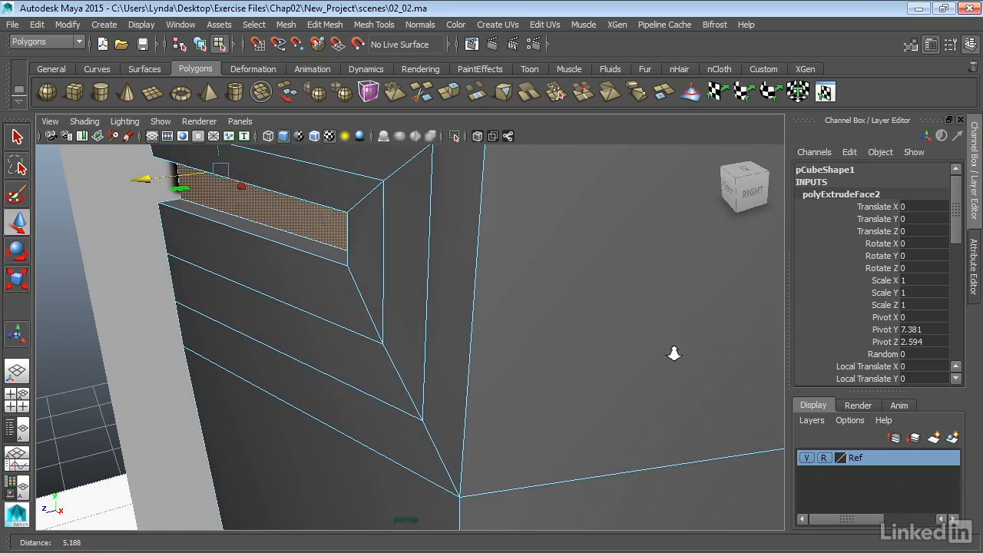
middle_click_drag(391, 245, 536, 335, "alt")
left_click_drag(535, 336, 612, 346, "alt")
left_click_drag(383, 316, 382, 321)
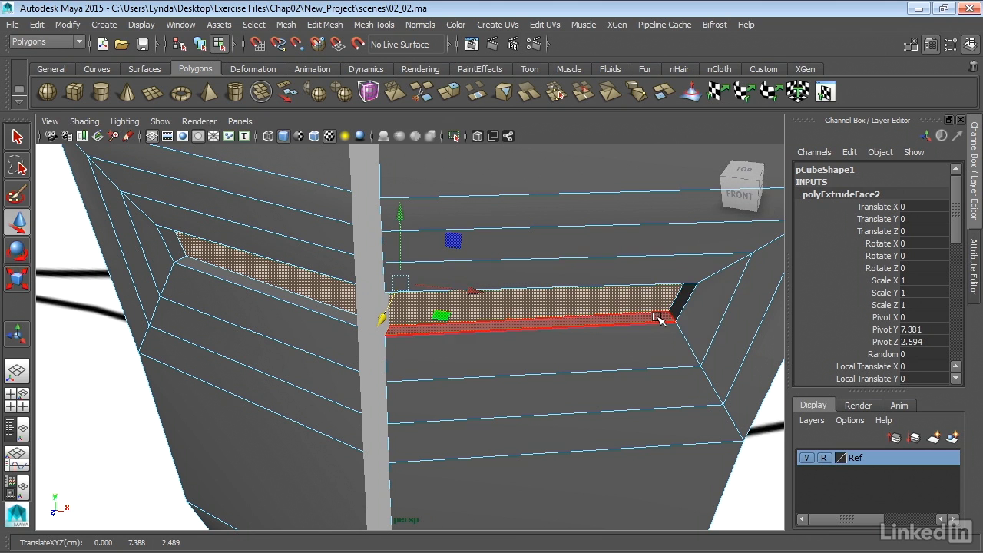
- Extrude the recessed mouth faces again and push them deeper into the body, to about Z 2.16
left_click_drag(474, 375, 427, 382, "alt")
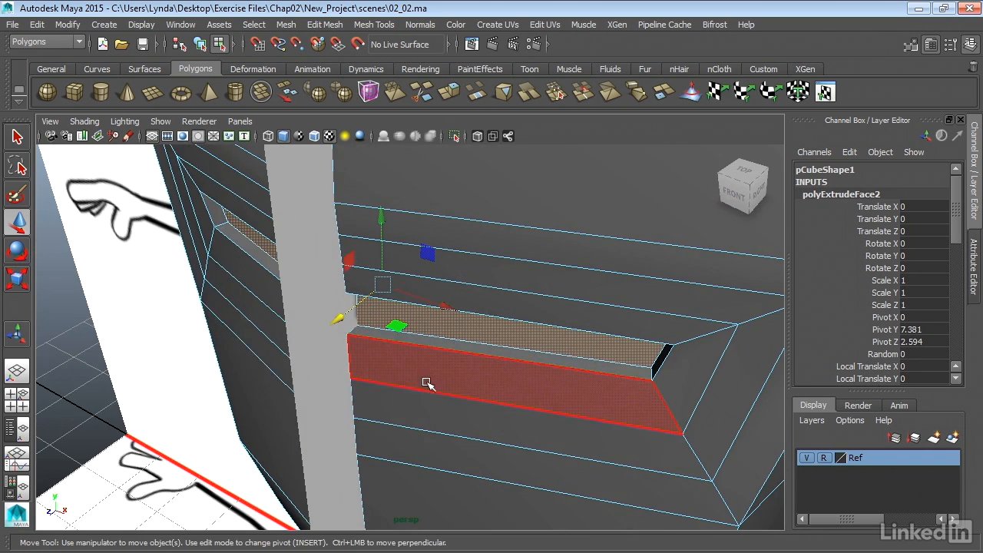
left_click(312, 25)
left_click(338, 408)
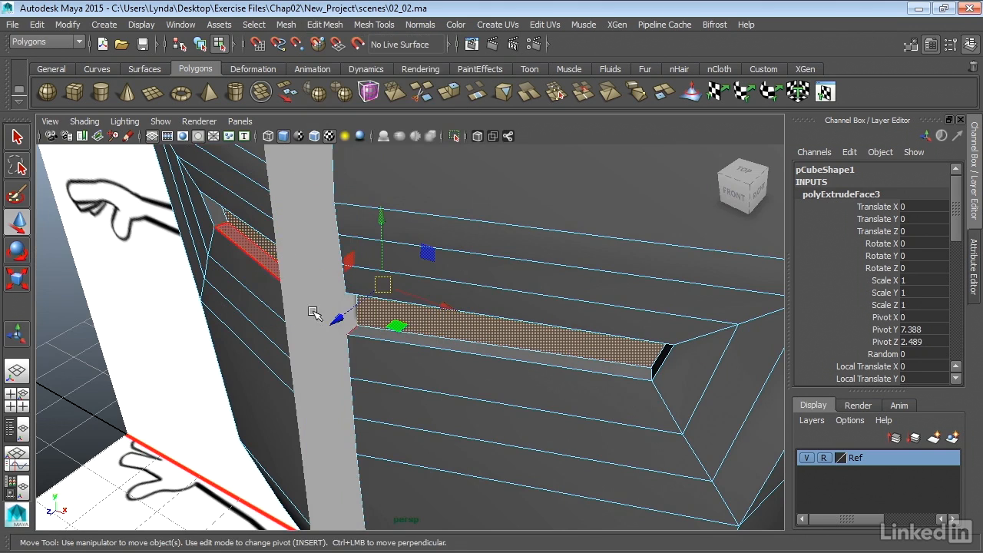
left_click_drag(341, 319, 380, 302)
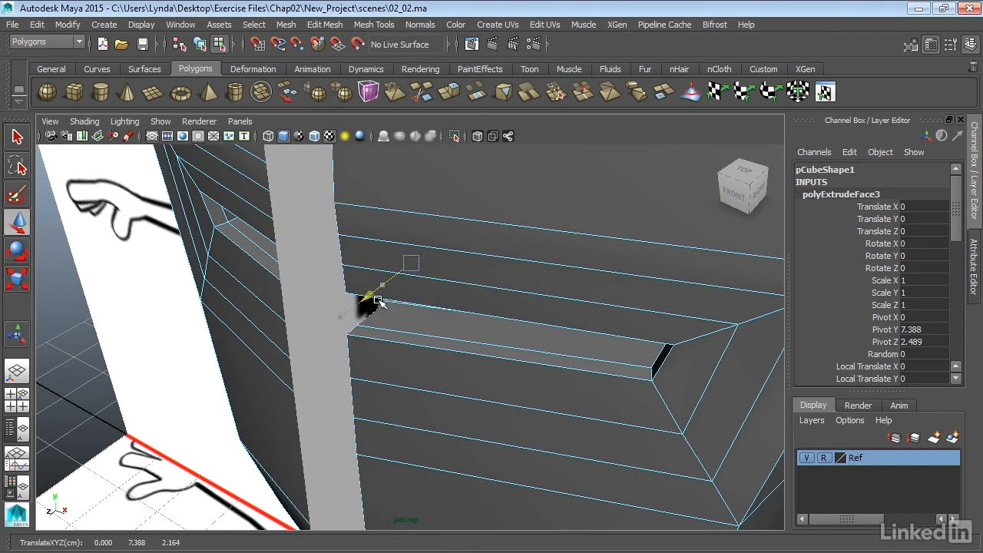
- Turn on X-Ray shading for the perspective view and hide the Ref layer
left_click_drag(597, 314, 635, 318, "alt")
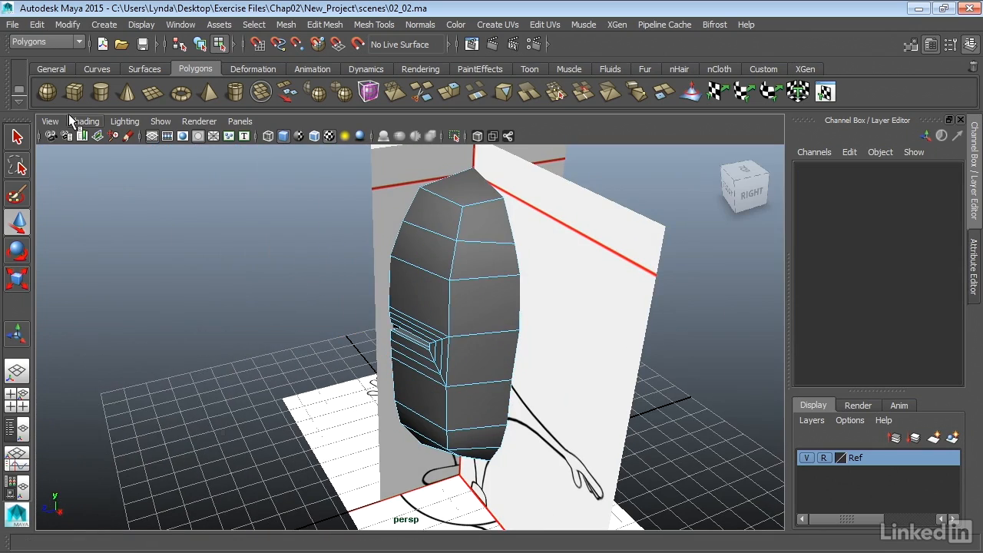
left_click(84, 122)
left_click(115, 265)
left_click_drag(402, 334, 283, 279, "alt")
left_click(805, 458)
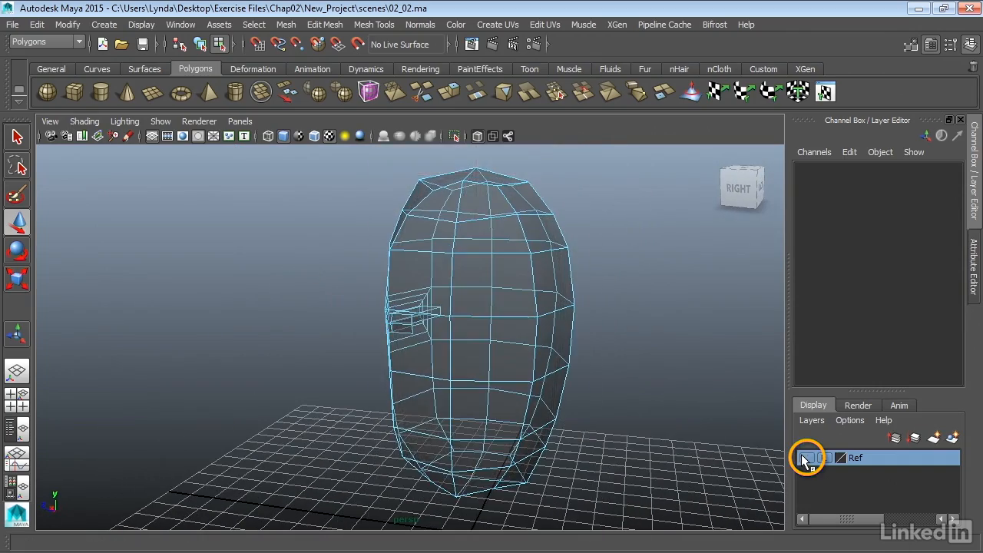
- Select the two innermost mouth faces and flatten them into one plane by scaling them along Z to about 0
right_click_drag(324, 358, 791, 376, "alt")
left_click_drag(350, 276, 300, 297, "alt")
left_click_drag(526, 257, 563, 328, "alt")
left_click(478, 268)
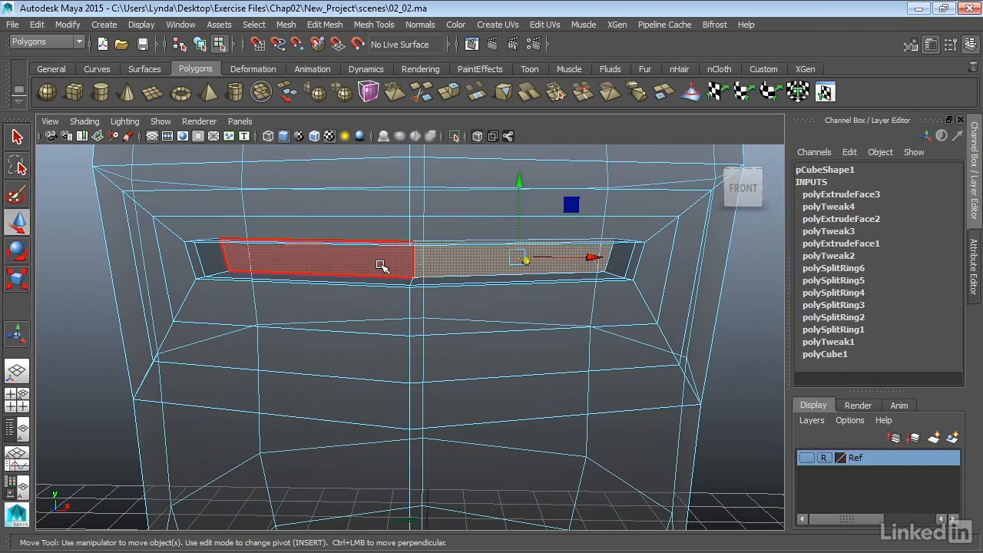
left_click(382, 266, "shift")
left_click_drag(546, 318, 348, 379, "alt")
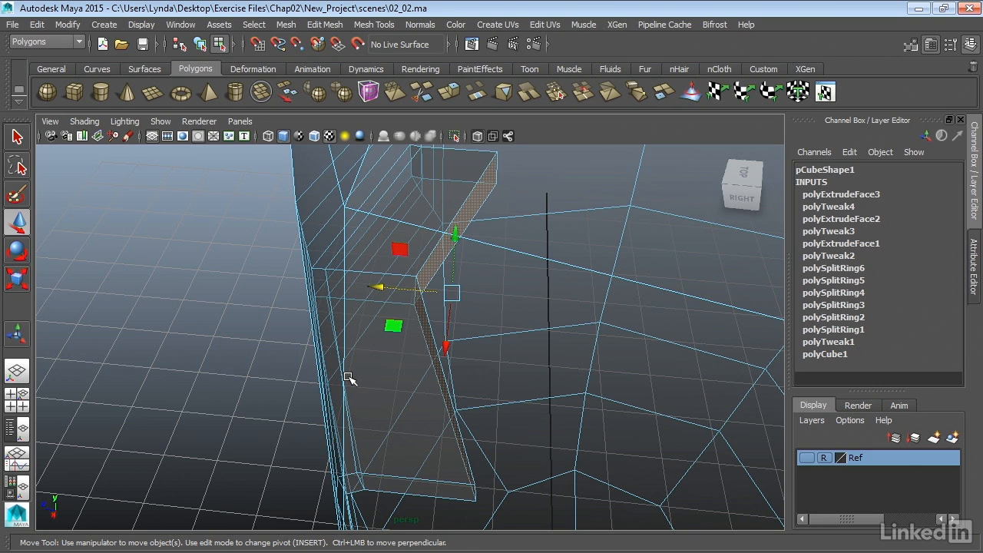
key("r")
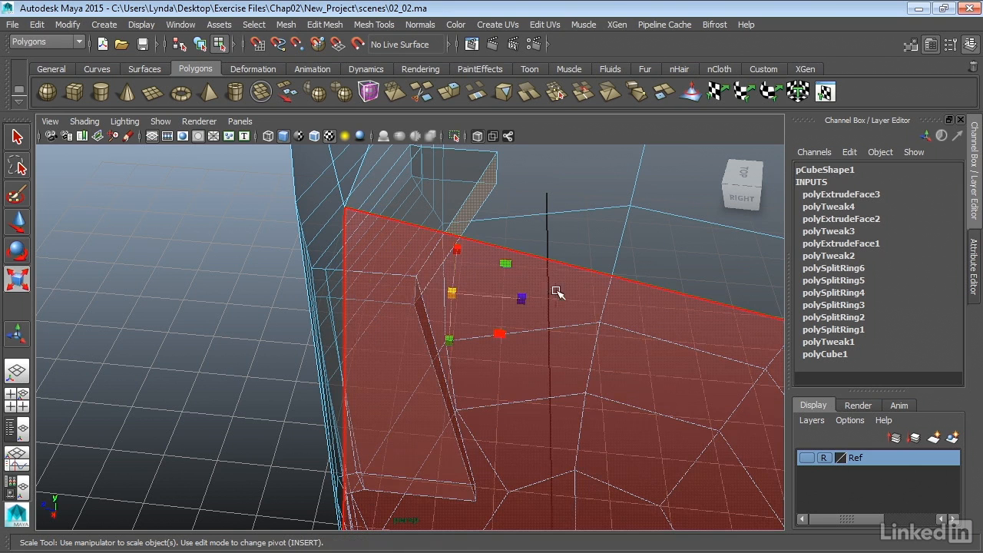
left_click_drag(521, 298, 452, 290)
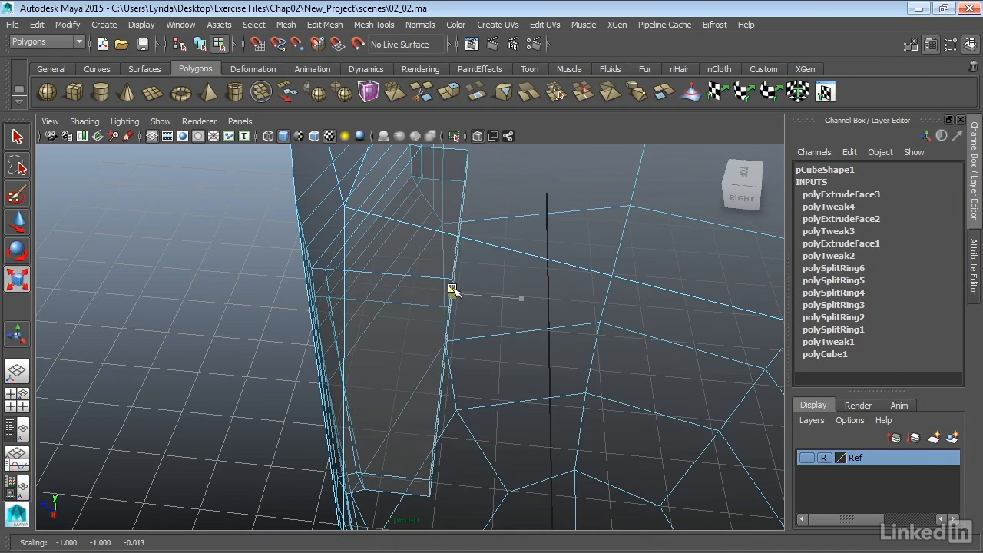
- Scale the flattened back faces of the mouth to make them wider and taller than the opening
left_click_drag(457, 248, 391, 268)
left_click_drag(438, 345, 438, 430)
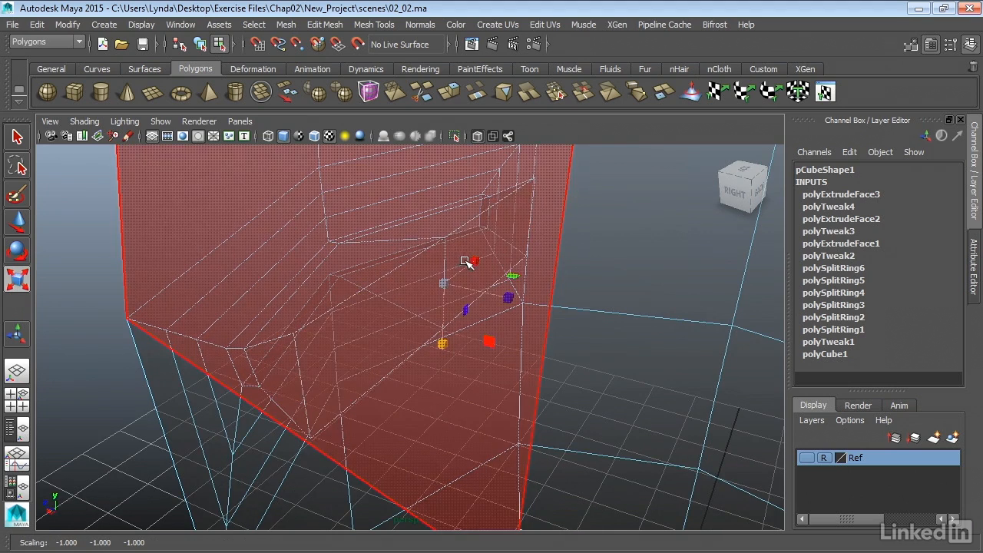
left_click_drag(472, 281, 562, 300, "alt")
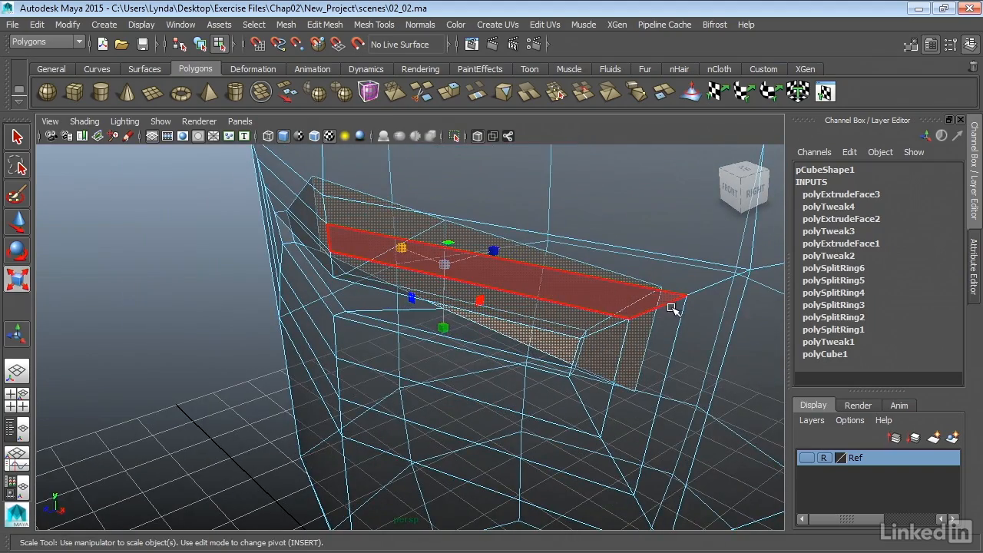
left_click_drag(672, 308, 551, 311, "alt")
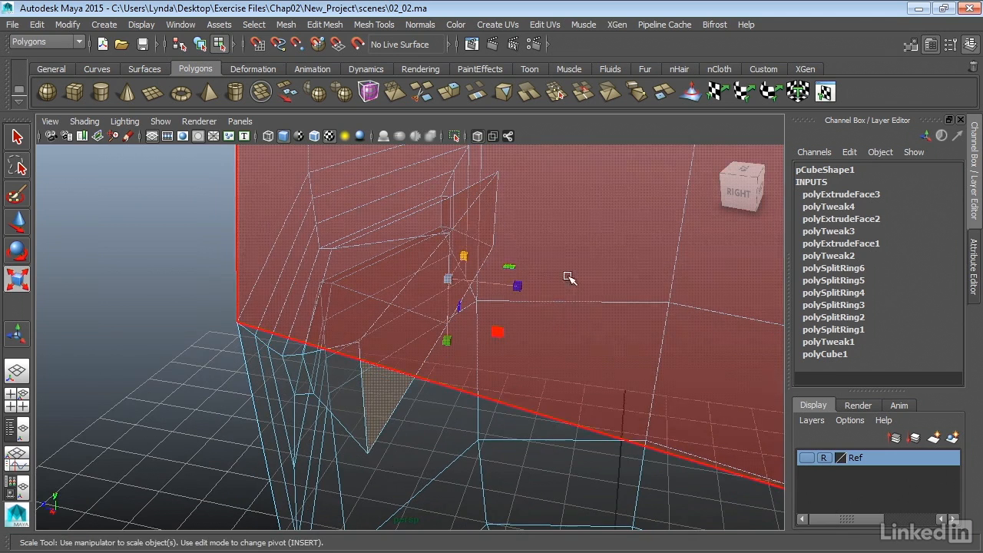
- Extrude the back mouth faces deeper into the body, enlarge them to about 1.36 in width and height, and deselect them
left_click(323, 25)
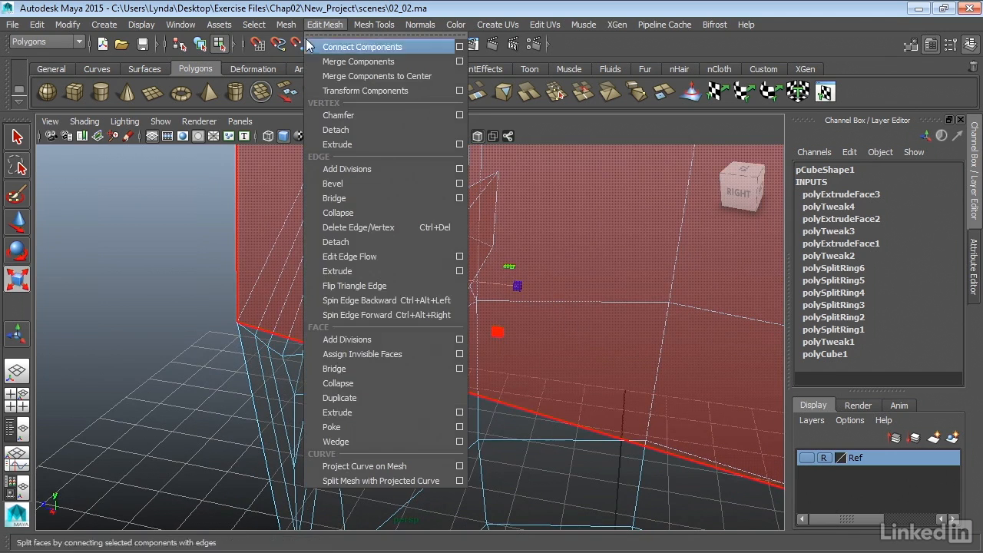
left_click(341, 419)
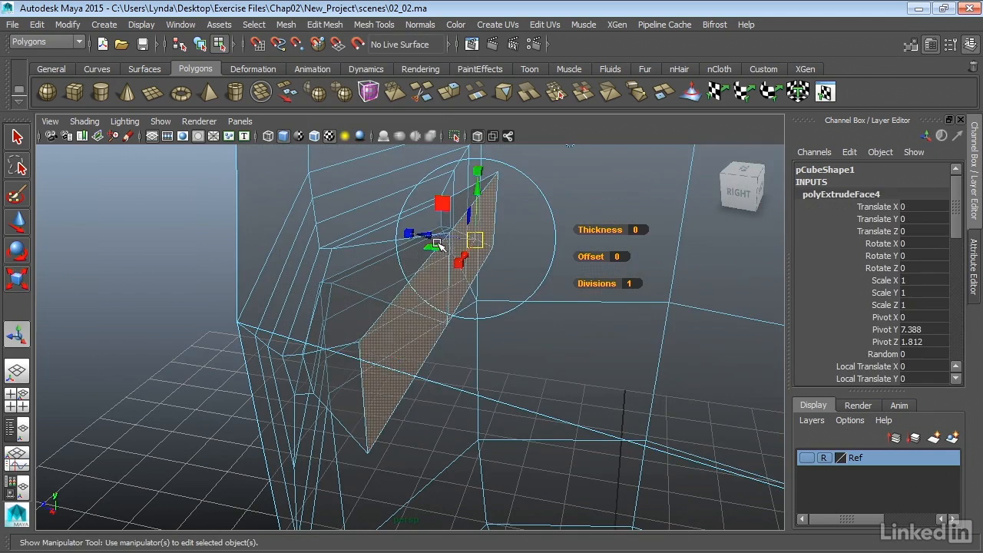
left_click_drag(434, 237, 592, 158)
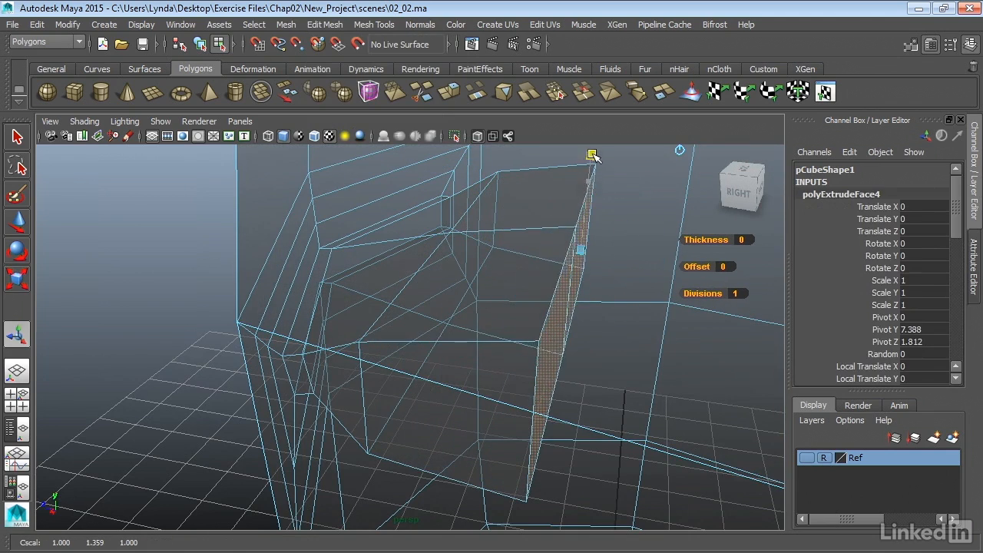
left_click(574, 275)
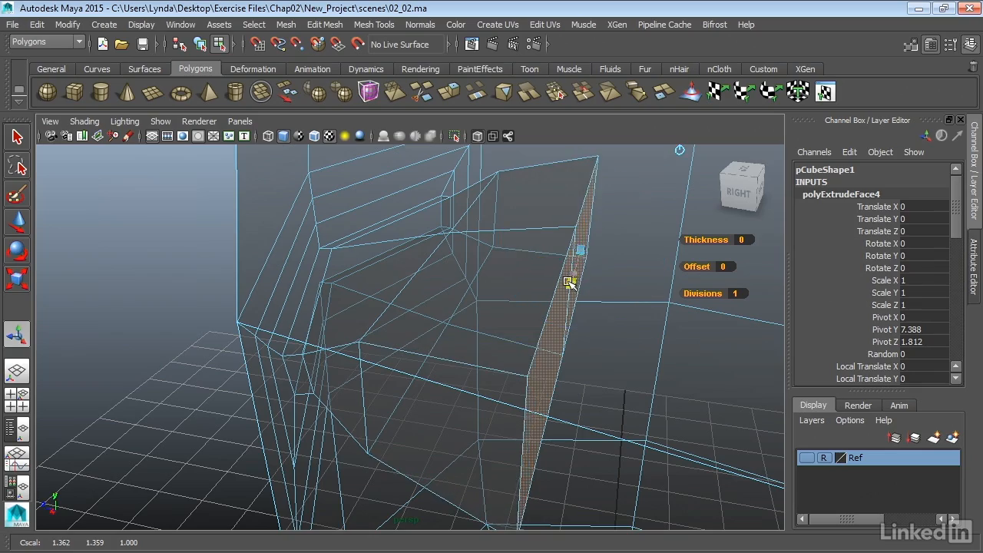
left_click(130, 281)
- Turn off X-Ray so the body displays as opaque shaded geometry, with the whole body in view
left_click_drag(131, 281, 401, 300, "alt")
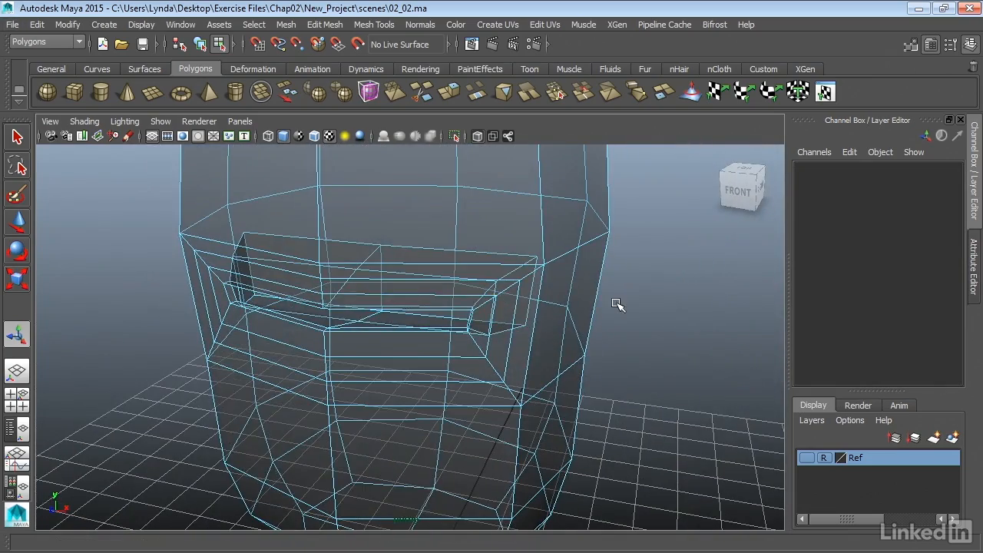
key("5")
mouse_move(625, 365)
left_mouse_down("alt")
mouse_move(588, 331)
mouse_move(556, 350)
mouse_move(578, 349)
left_mouse_up("alt")
right_click_drag(604, 346, 358, 327, "alt")
left_click_drag(358, 327, 397, 305, "alt")
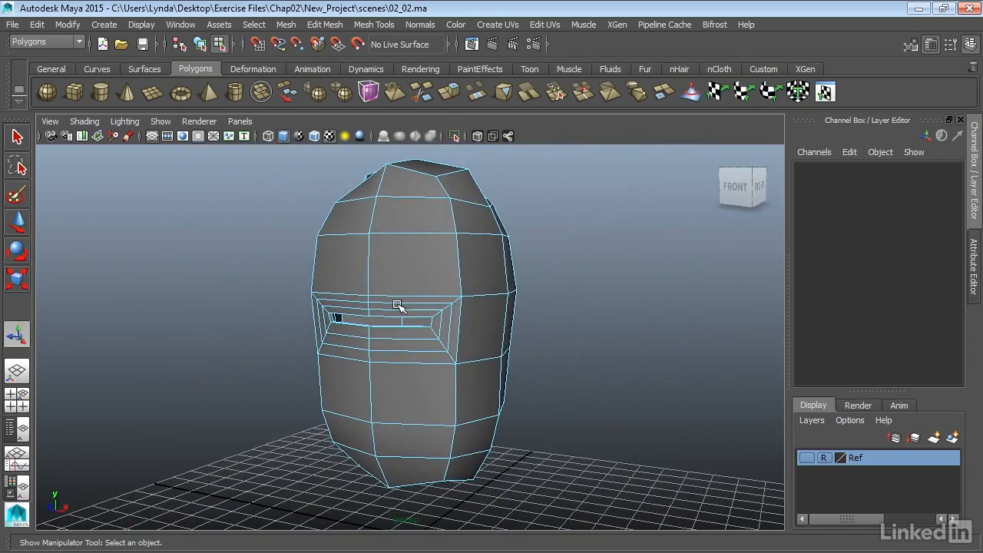
- Display the body in smooth mesh preview and examine the mouth opening up close
left_click(605, 312)
key("3")
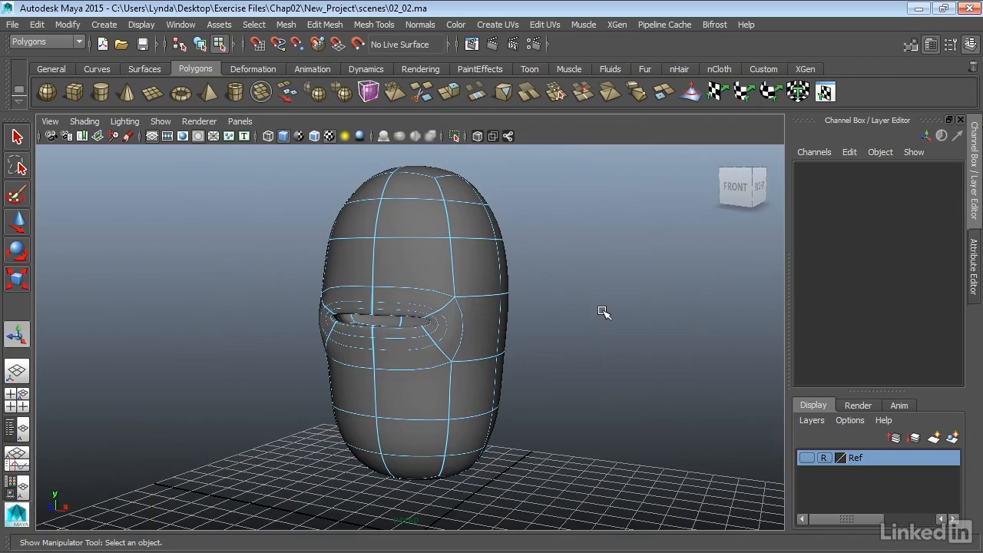
left_click_drag(603, 311, 555, 317, "alt")
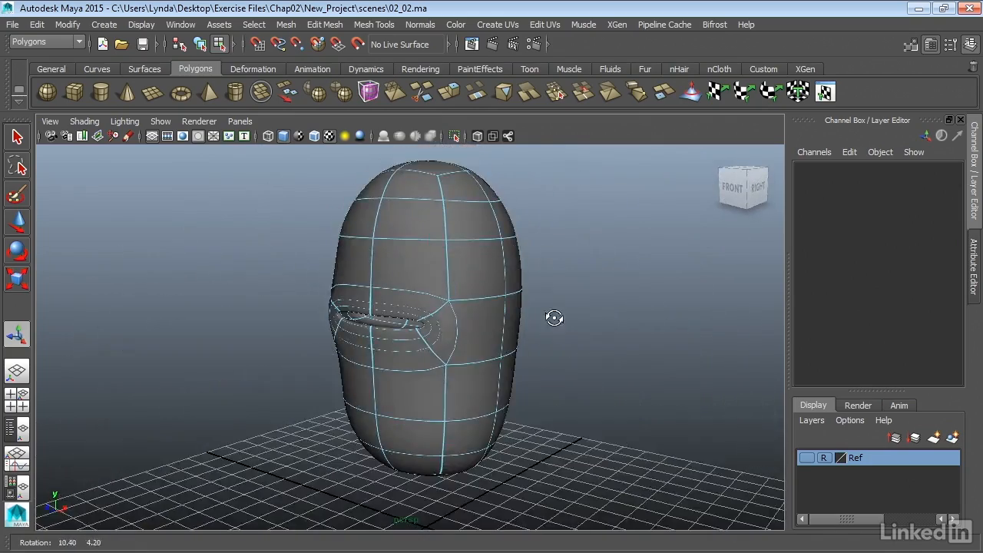
scroll(550, 322, "up", 5)
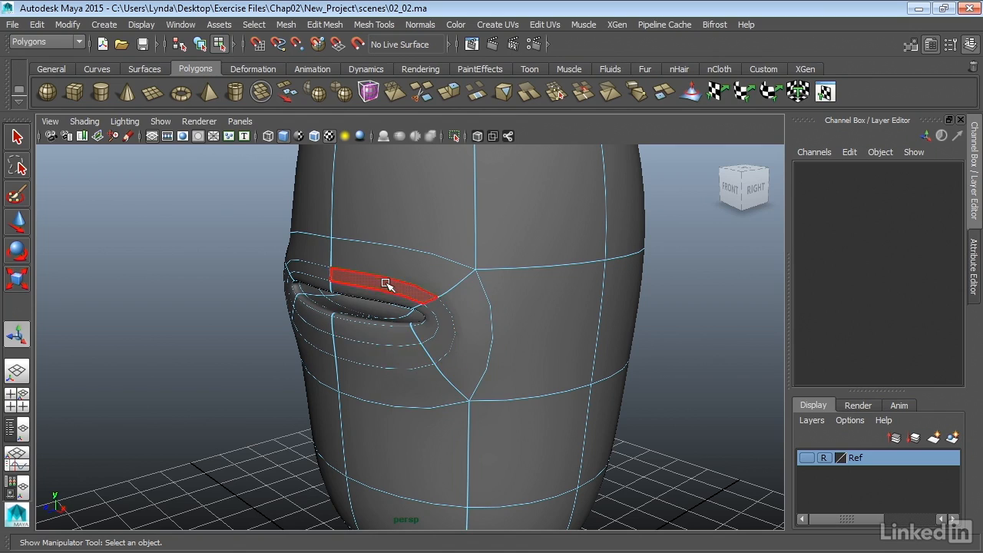
left_click_drag(205, 280, 166, 315, "alt")
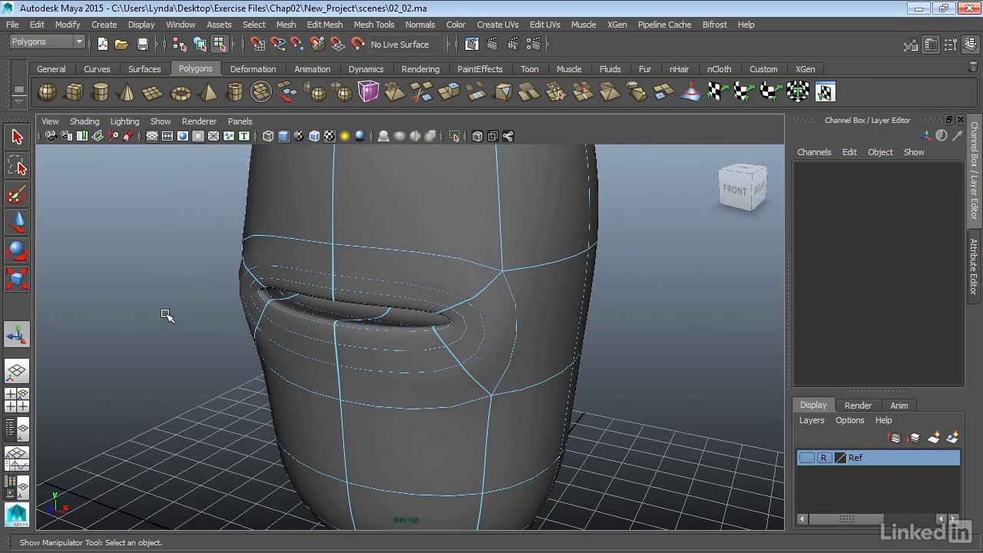